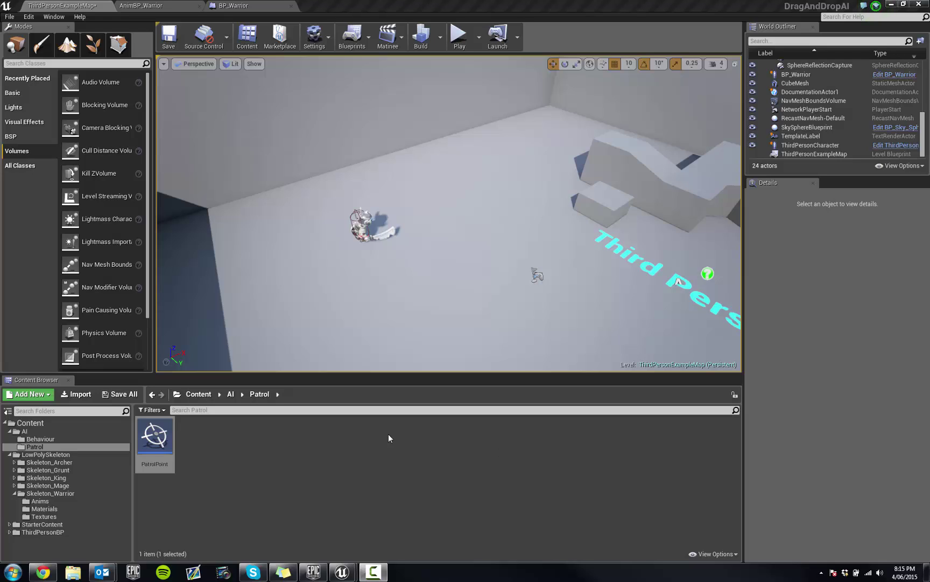
Delete the BP_Warrior character already placed in the level.
{"action": "left_click", "coordinate": [385, 217]}
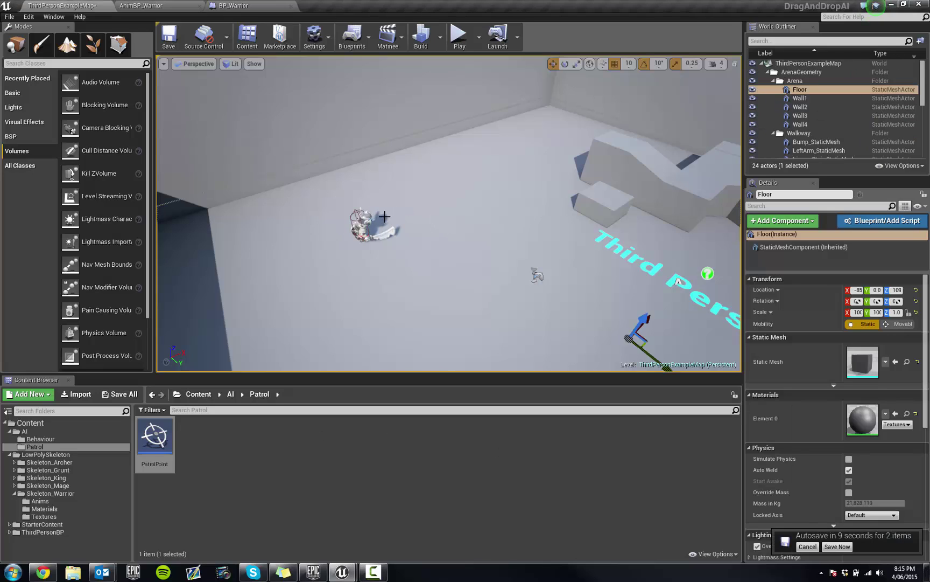
{"action": "left_click", "coordinate": [334, 453]}
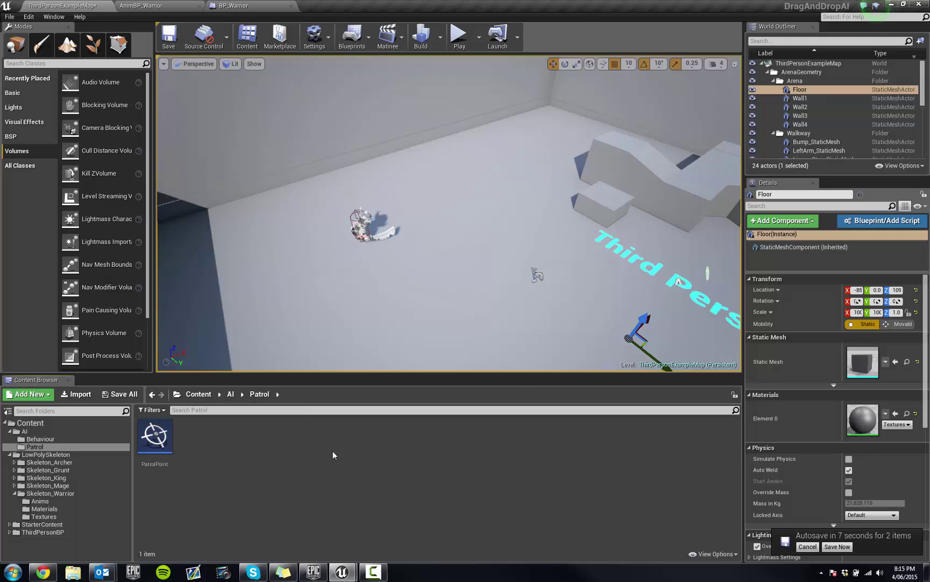
{"action": "left_click", "coordinate": [10, 456]}
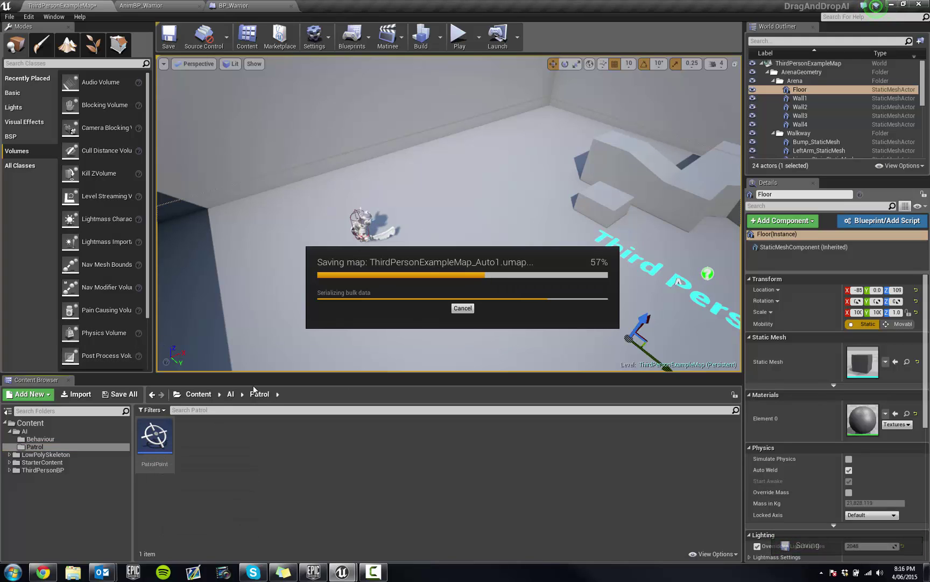
{"action": "left_click", "coordinate": [361, 230]}
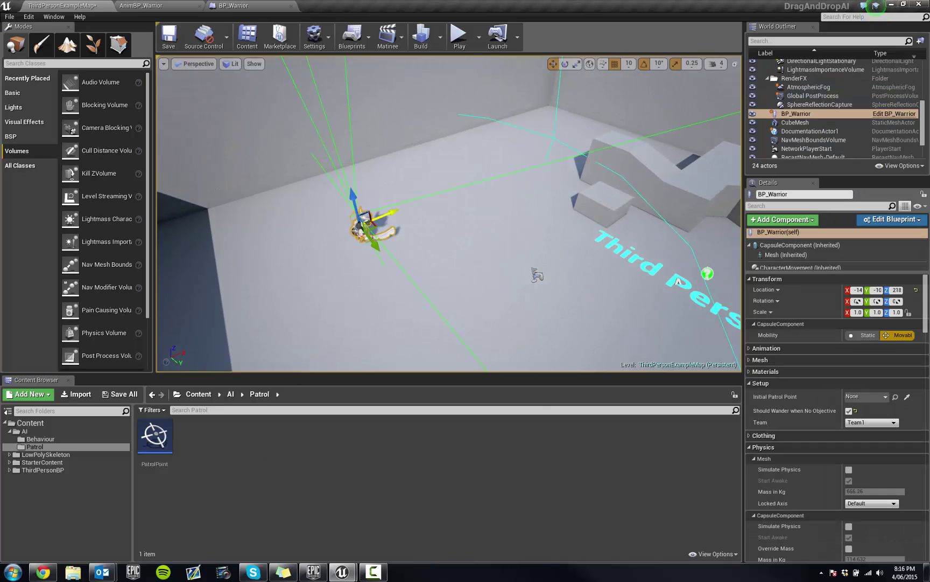
{"action": "key", "text": "Delete"}
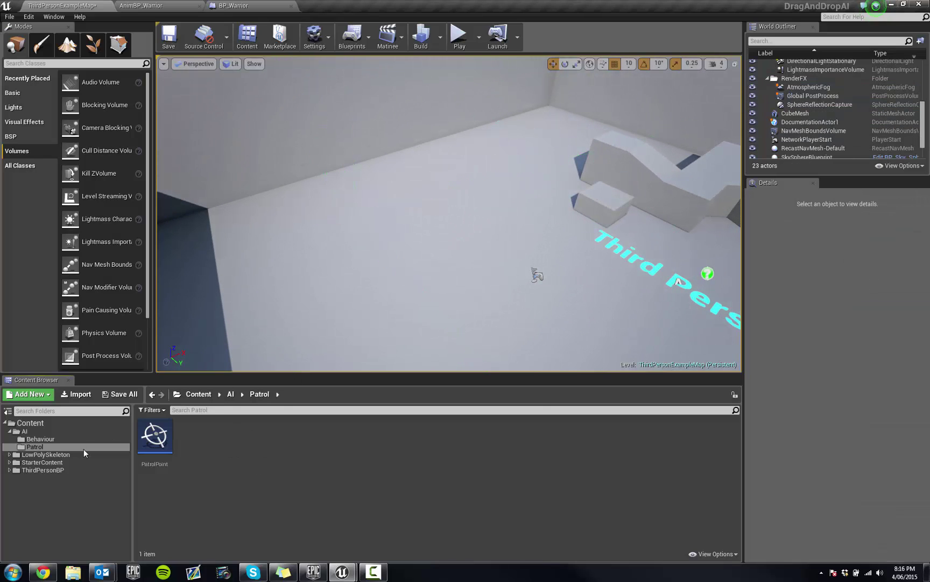
Open the BP_Warrior blueprint from the LowPolySkeleton/Skeleton_Warrior folder and show its Event Graph.
{"action": "left_click", "coordinate": [80, 454]}
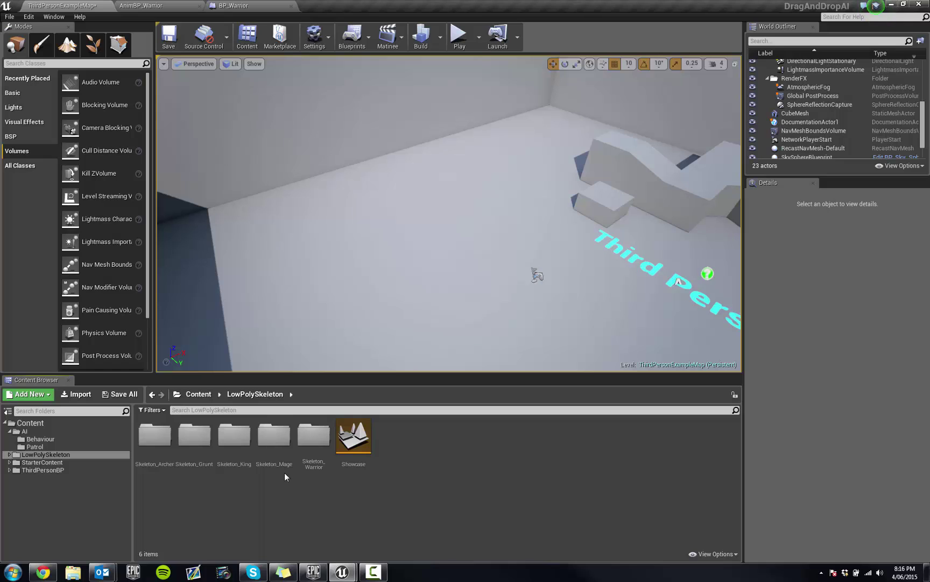
{"action": "double_click", "coordinate": [314, 436]}
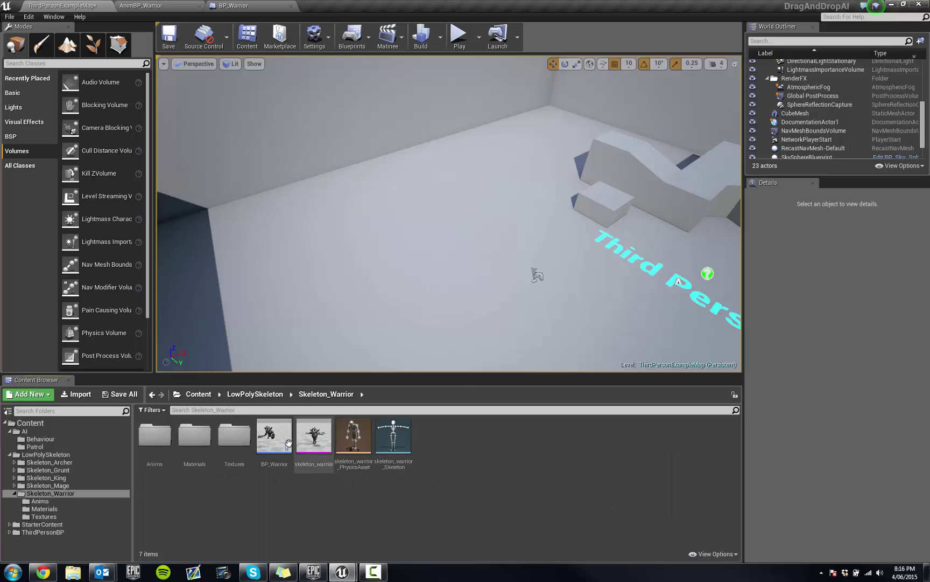
{"action": "double_click", "coordinate": [289, 443]}
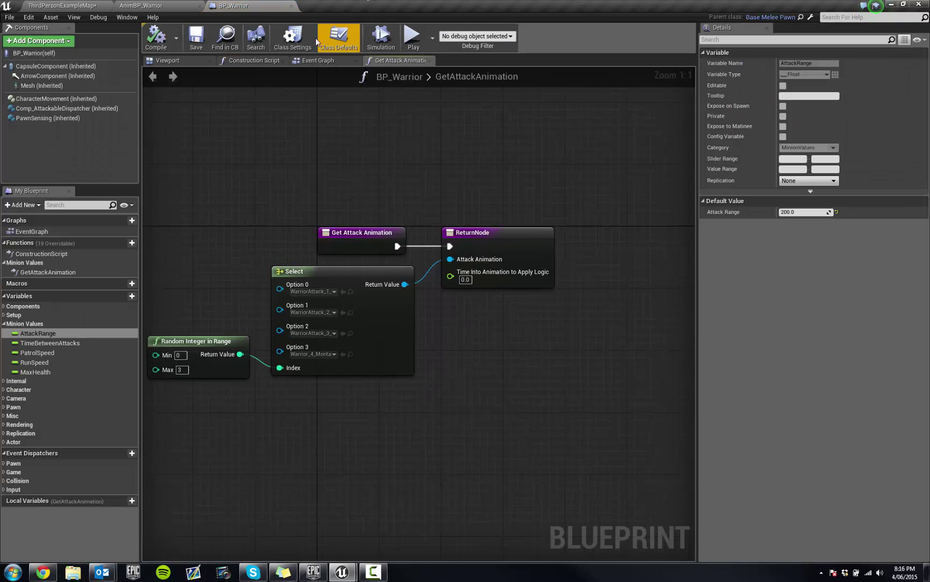
{"action": "left_click", "coordinate": [318, 59]}
{"action": "right_click_drag", "start_coordinate": [320, 173], "coordinate": [313, 189]}
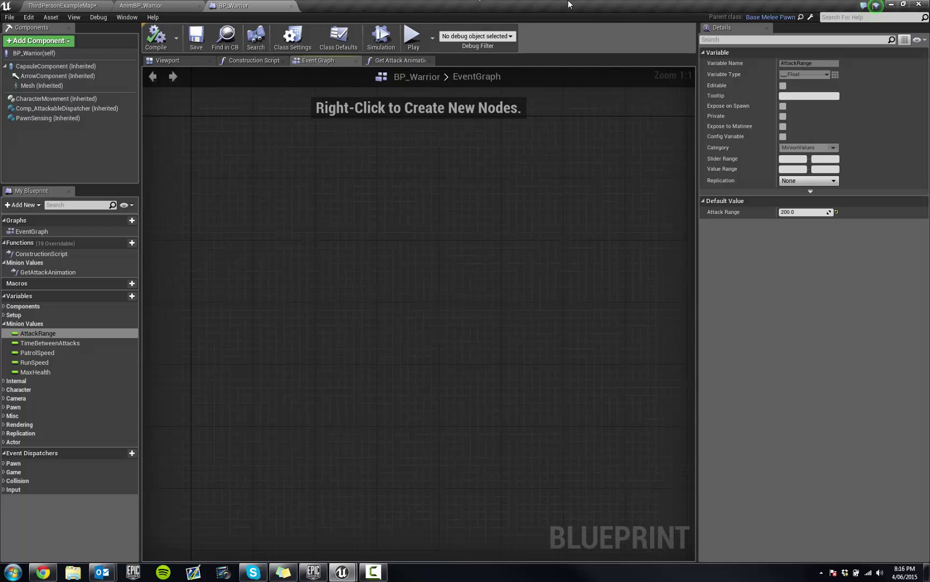
Examine BP_Warrior's class settings, its available parent classes and the option for showing inherited variables.
{"action": "left_click", "coordinate": [293, 39]}
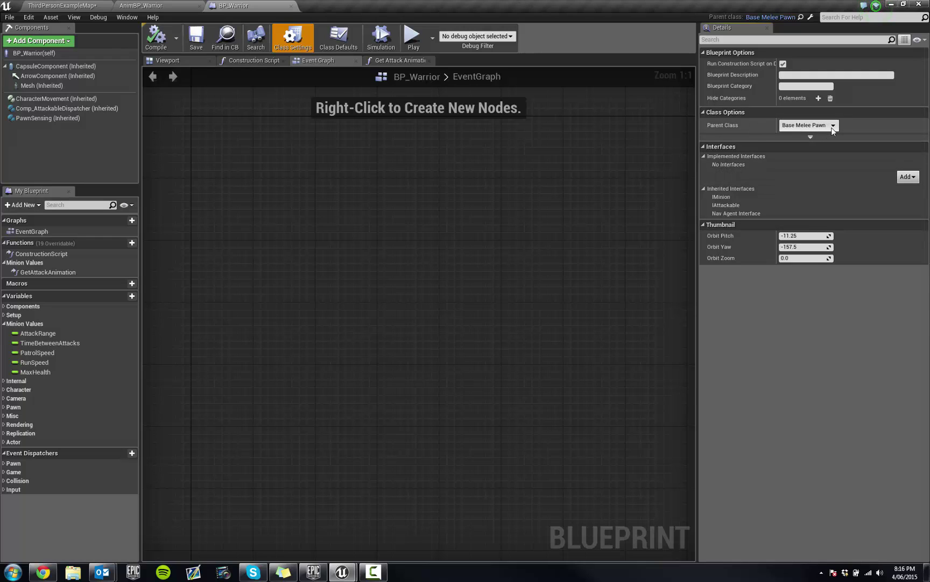
{"action": "left_click", "coordinate": [832, 127]}
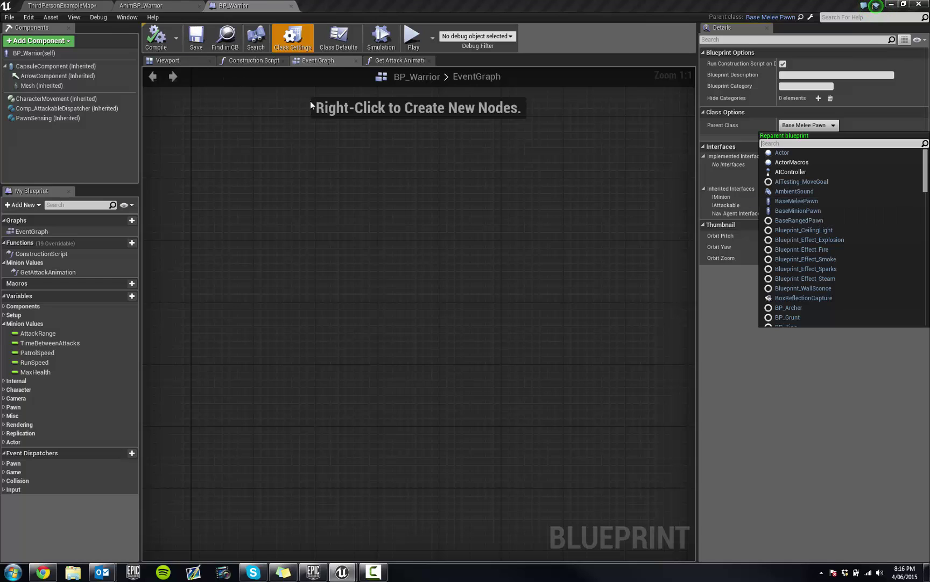
{"action": "left_click", "coordinate": [472, 244]}
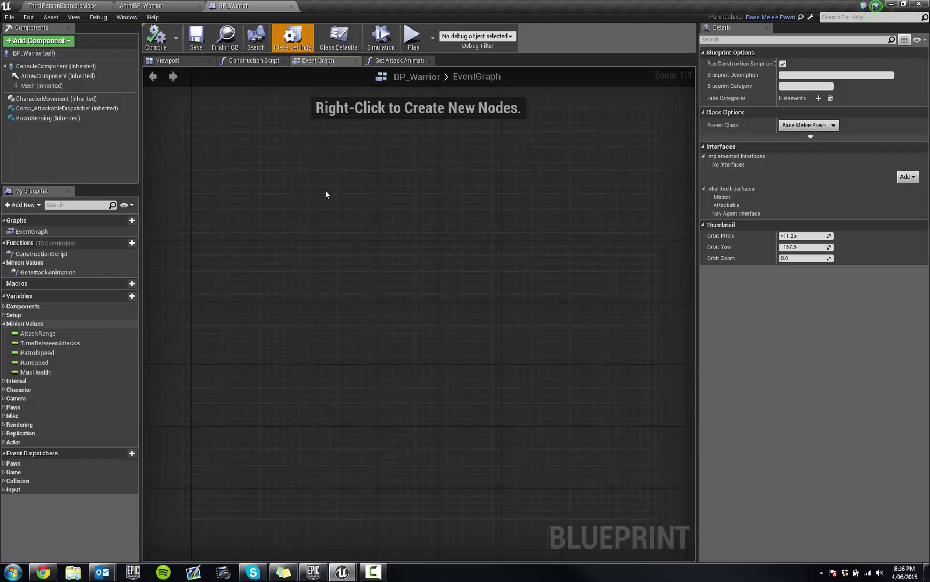
{"action": "right_click_drag", "start_coordinate": [350, 187], "coordinate": [374, 177]}
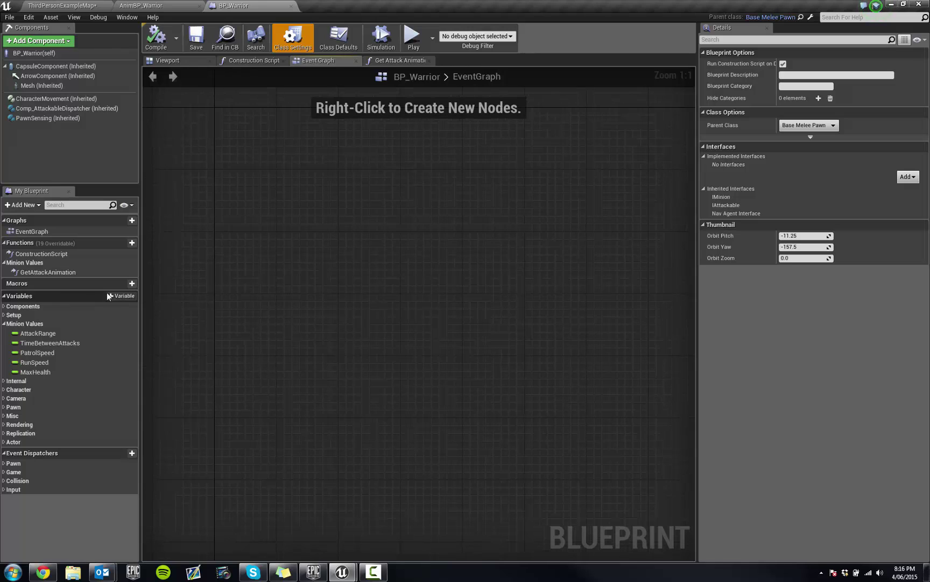
{"action": "left_click", "coordinate": [132, 206]}
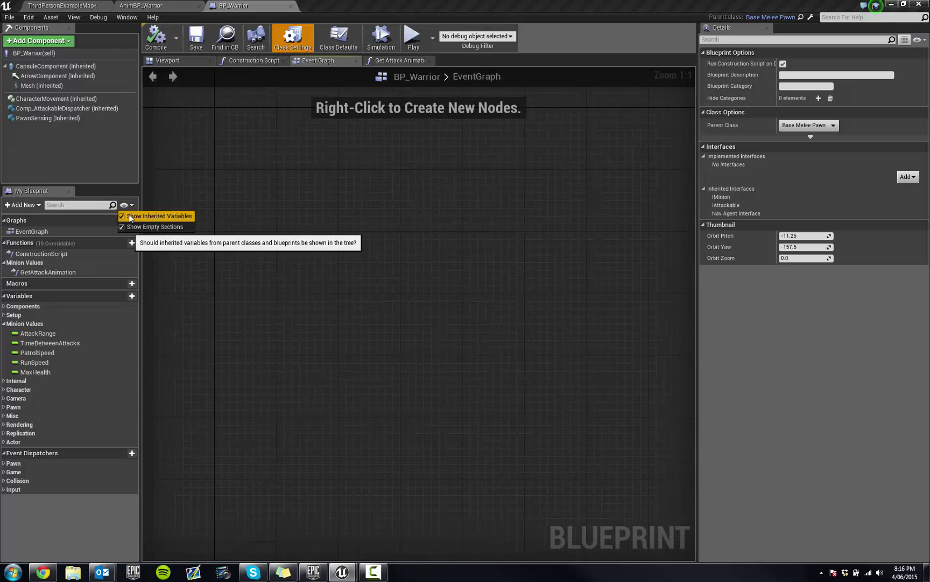
{"action": "left_click", "coordinate": [277, 215]}
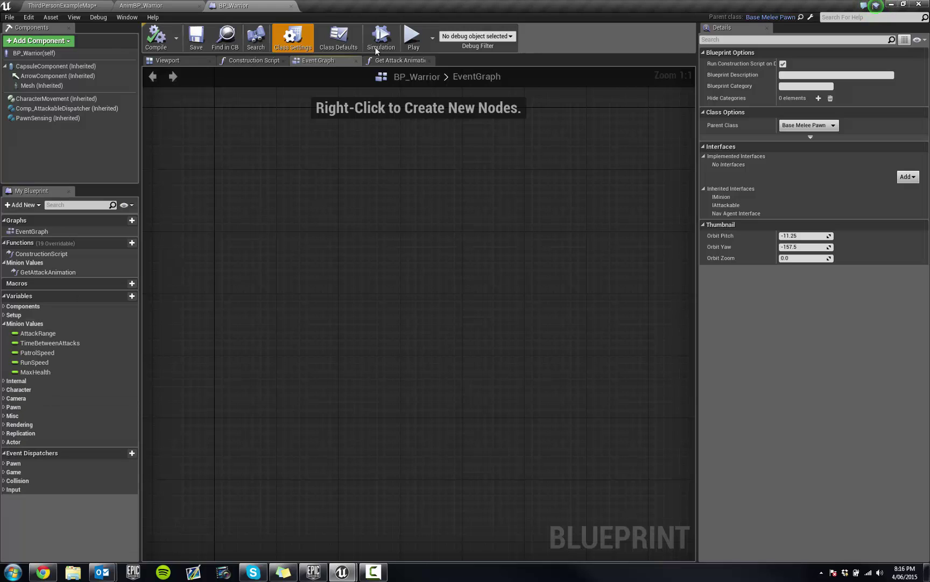
Try to add a call to the parent function from the Construction Script node in BP_Warrior's construction script.
{"action": "left_click", "coordinate": [248, 62]}
{"action": "left_click_drag", "start_coordinate": [342, 254], "coordinate": [345, 258]}
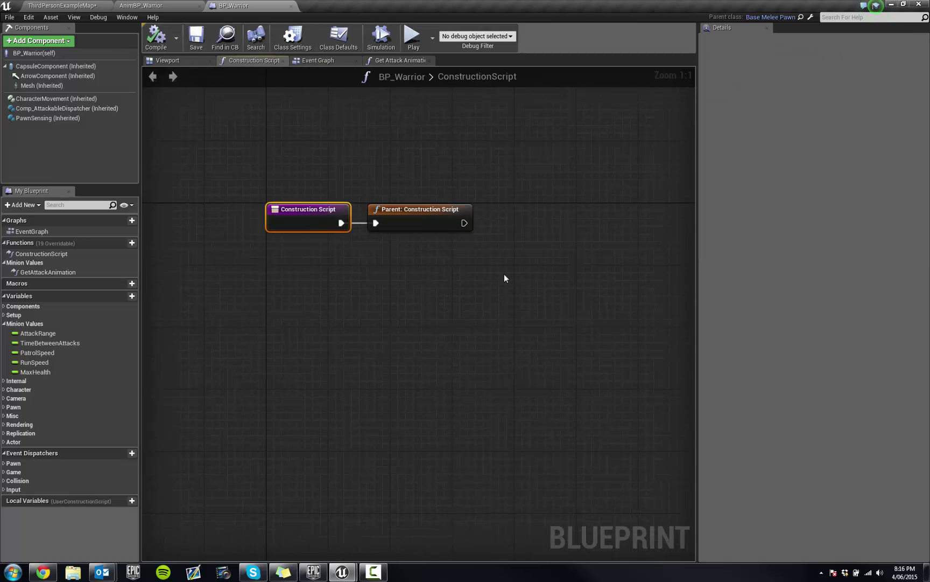
{"action": "left_click_drag", "start_coordinate": [506, 274], "coordinate": [367, 180]}
{"action": "left_click", "coordinate": [356, 186]}
{"action": "left_click", "coordinate": [324, 213]}
{"action": "right_click", "coordinate": [324, 212]}
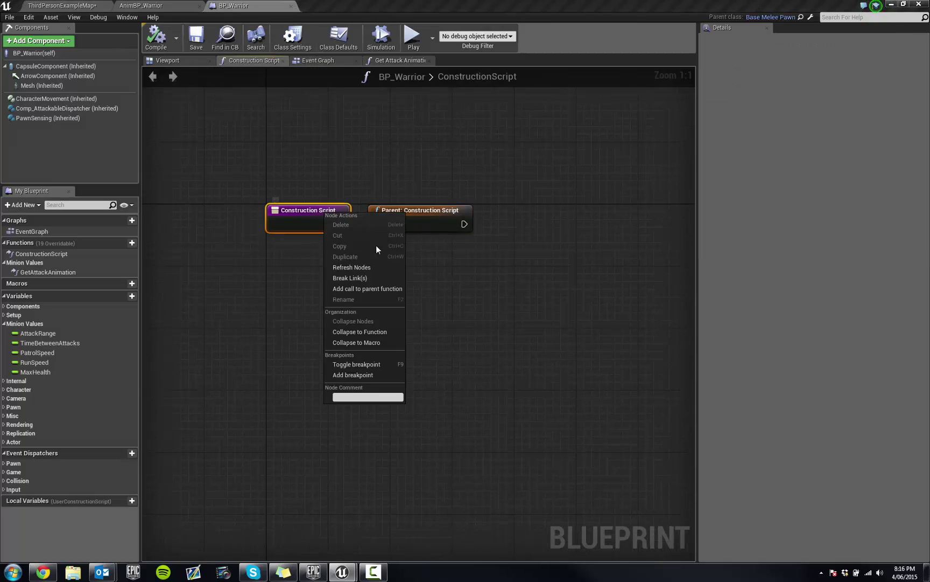
{"action": "left_click", "coordinate": [378, 290]}
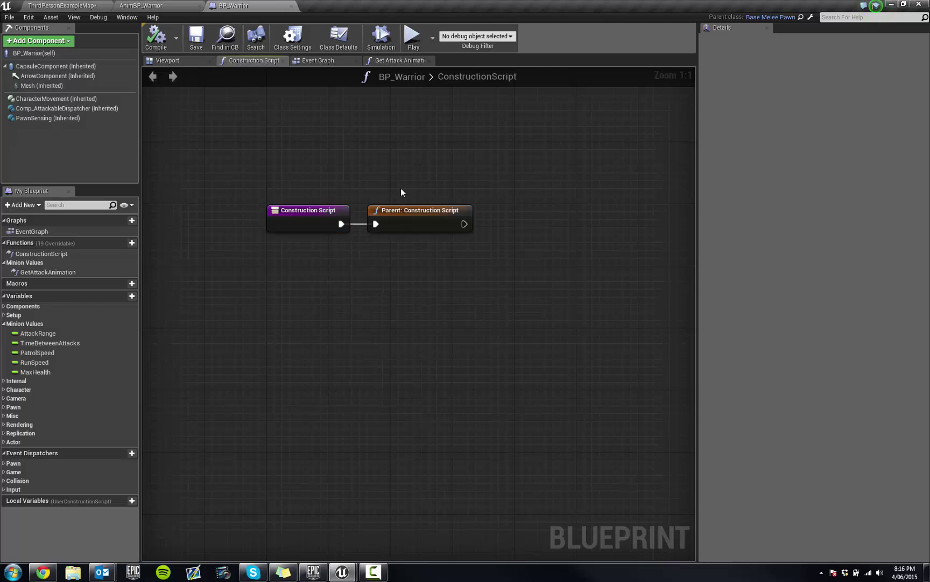
{"action": "left_click", "coordinate": [541, 338]}
{"action": "left_click_drag", "start_coordinate": [221, 183], "coordinate": [554, 289]}
{"action": "left_click", "coordinate": [431, 248]}
Return to the level and place a BP_Warrior on the open floor near the wall.
{"action": "left_click", "coordinate": [157, 5]}
{"action": "left_click", "coordinate": [62, 6]}
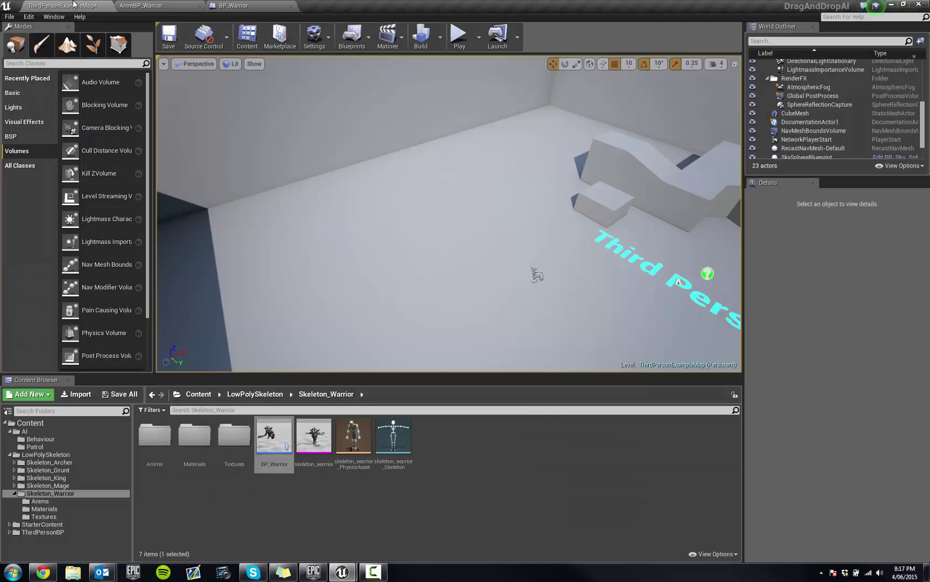
{"action": "left_click_drag", "start_coordinate": [275, 452], "coordinate": [275, 240]}
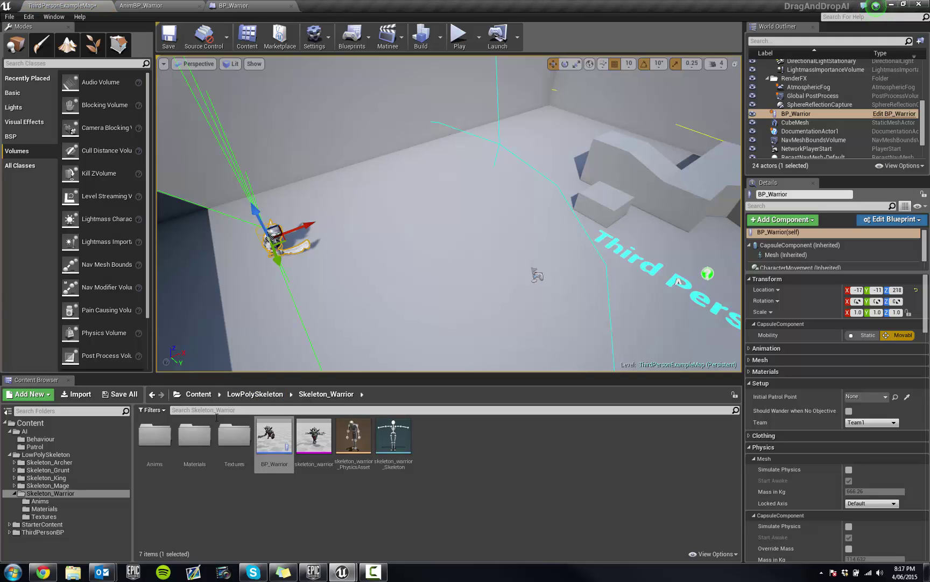
Place three PatrolPoint actors from the AI/Patrol folder in a triangle on the floor beside the warrior.
{"action": "left_click", "coordinate": [191, 395]}
{"action": "double_click", "coordinate": [175, 430]}
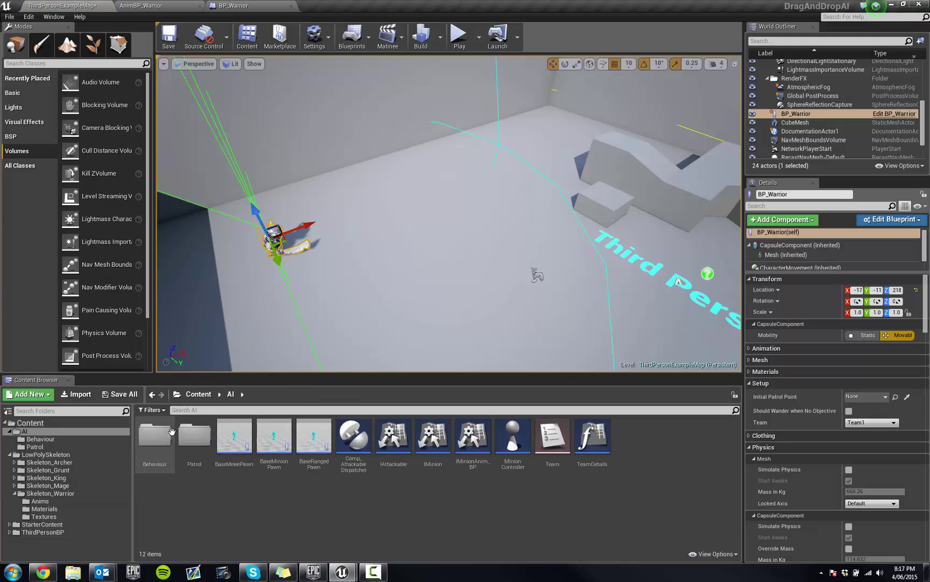
{"action": "double_click", "coordinate": [195, 436]}
{"action": "left_click_drag", "start_coordinate": [155, 436], "coordinate": [451, 291]}
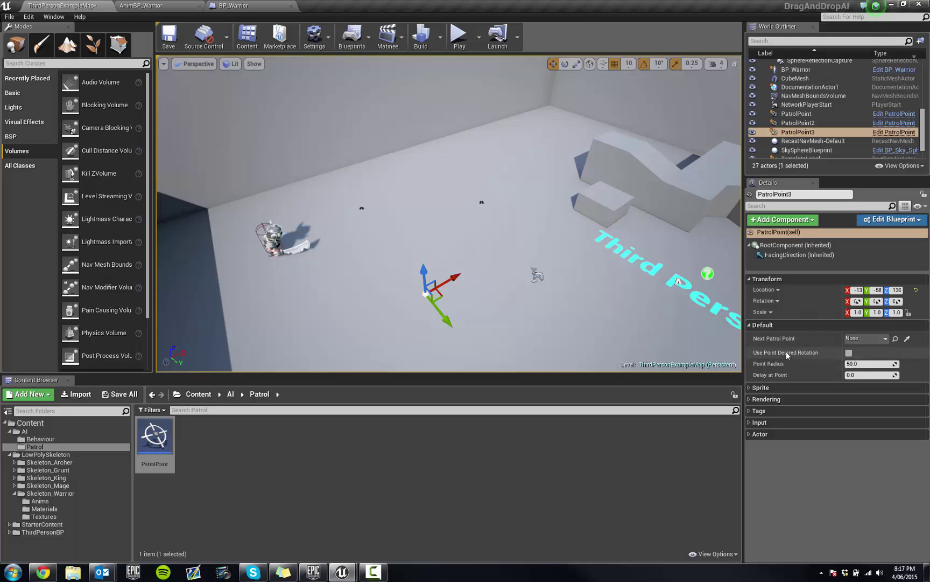
Link the patrol points in a loop, PatrolPoint3 to PatrolPoint to PatrolPoint2 to PatrolPoint3, and shift PatrolPoint2 slightly.
{"action": "left_click", "coordinate": [908, 340]}
{"action": "left_click", "coordinate": [359, 207]}
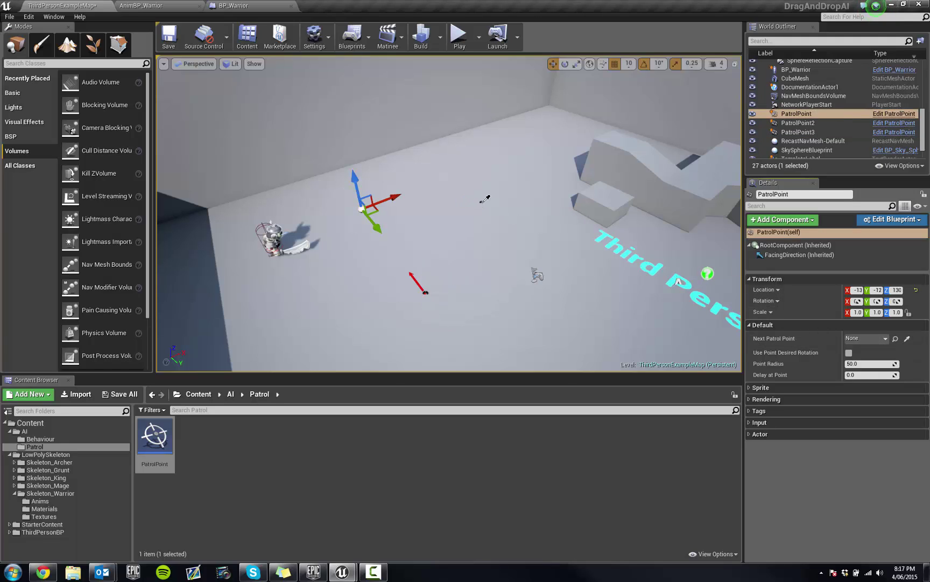
{"action": "left_click", "coordinate": [484, 199]}
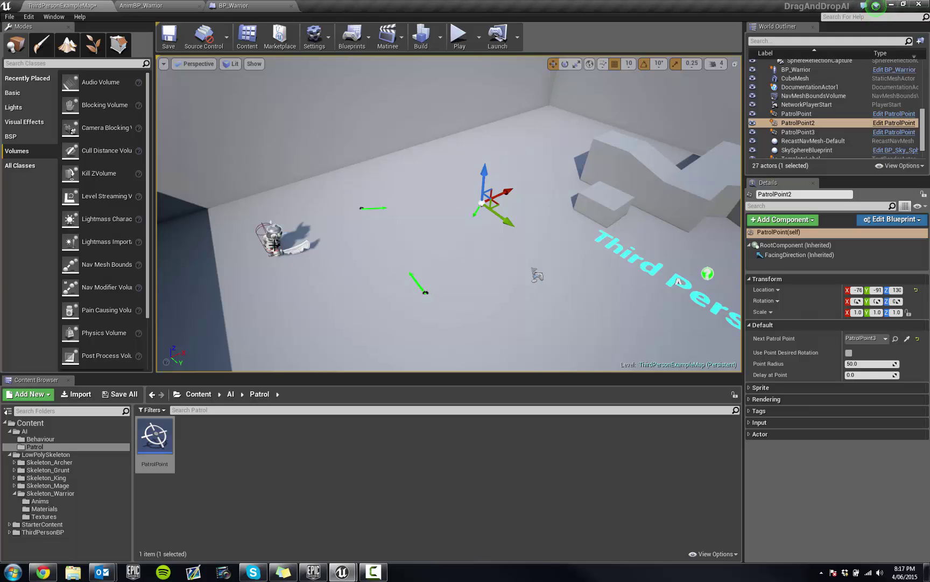
{"action": "mouse_move", "coordinate": [497, 207]}
{"action": "left_mouse_down"}
{"action": "mouse_move", "coordinate": [382, 262]}
{"action": "mouse_move", "coordinate": [430, 210]}
{"action": "mouse_move", "coordinate": [498, 187]}
{"action": "mouse_move", "coordinate": [499, 268]}
{"action": "mouse_move", "coordinate": [428, 215]}
{"action": "mouse_move", "coordinate": [523, 216]}
{"action": "mouse_move", "coordinate": [510, 211]}
{"action": "left_mouse_up"}
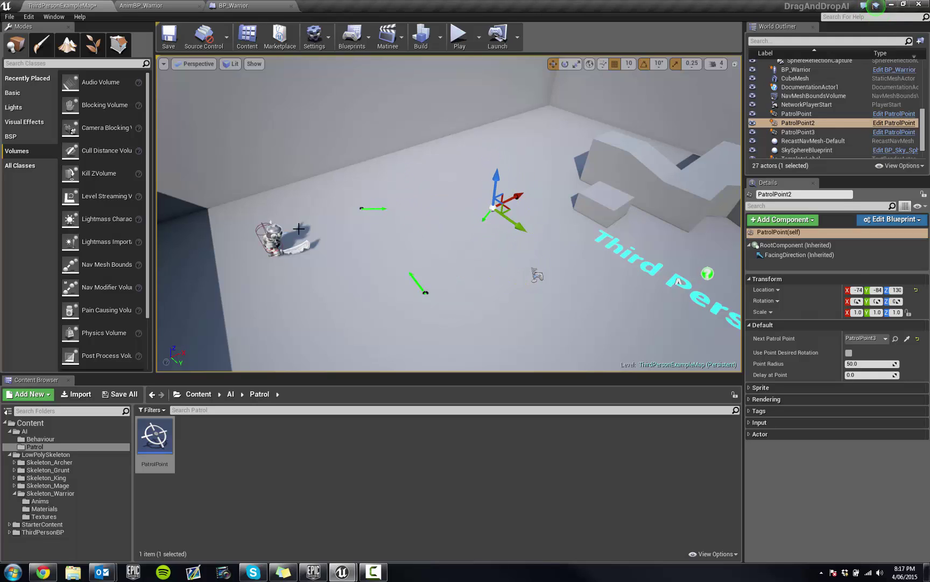
Assign one of the placed patrol points as BP_Warrior's Initial Patrol Point.
{"action": "left_click", "coordinate": [278, 235]}
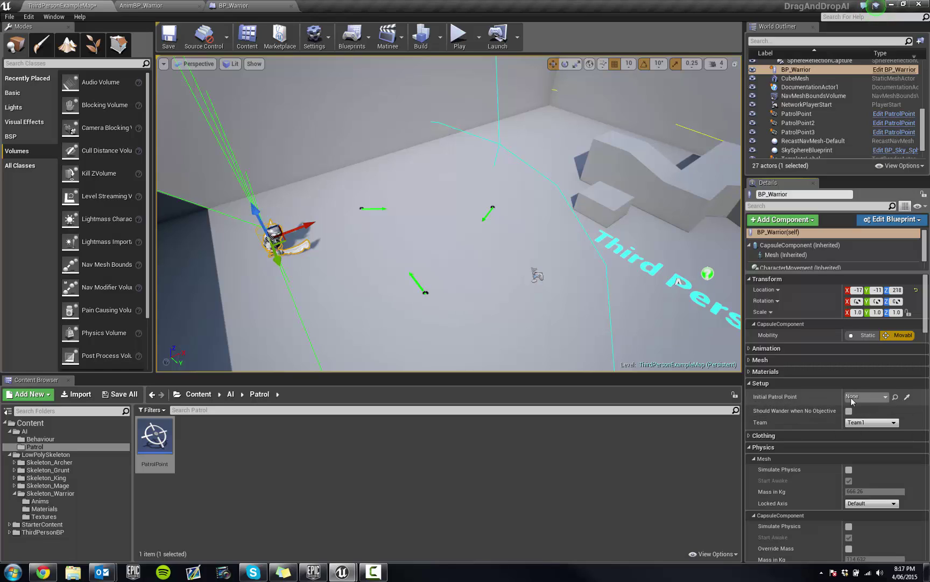
{"action": "left_click", "coordinate": [908, 397]}
Play the level, walk the character around the warrior to observe its patrol, and stop the session.
{"action": "left_click", "coordinate": [459, 36]}
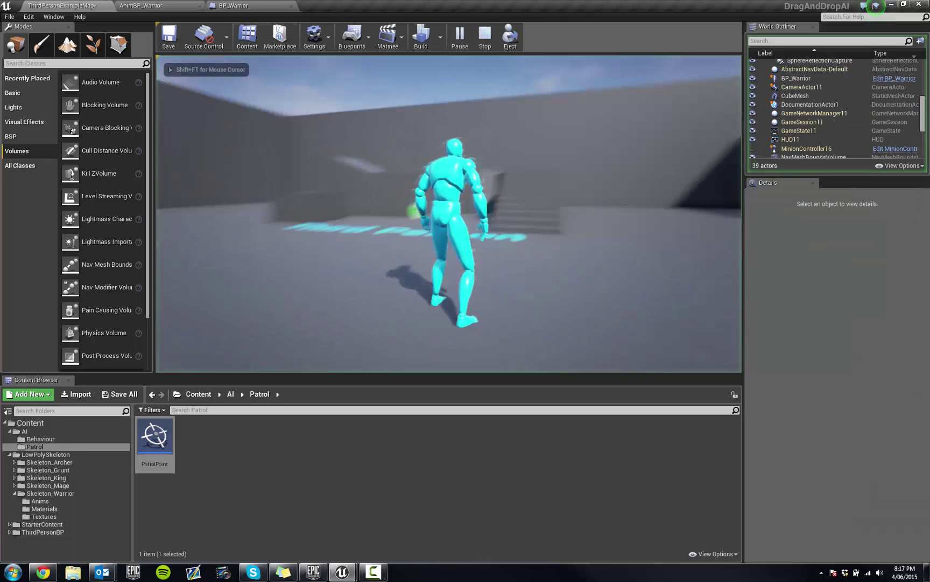
{"action": "key", "text": "w"}
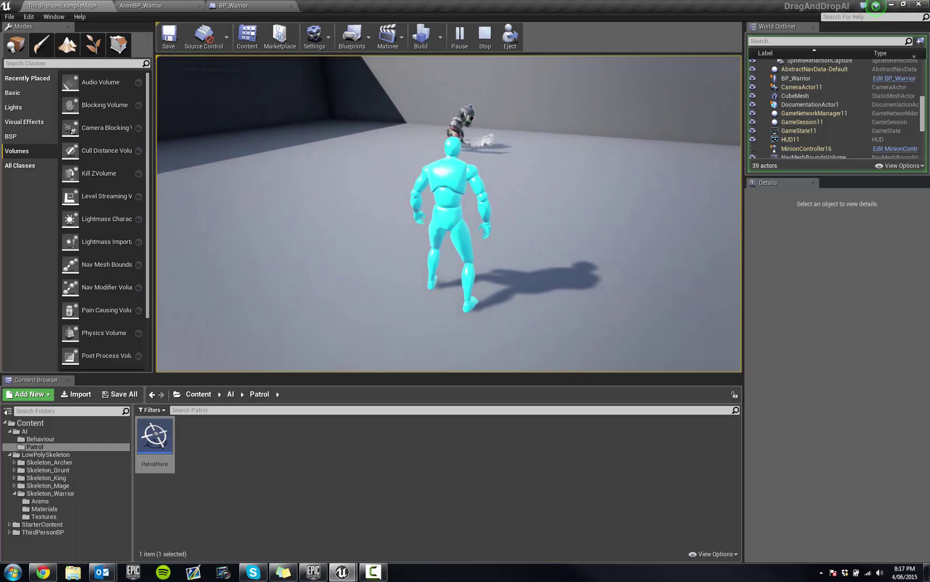
{"action": "key", "text": "w"}
{"action": "key", "text": "a"}
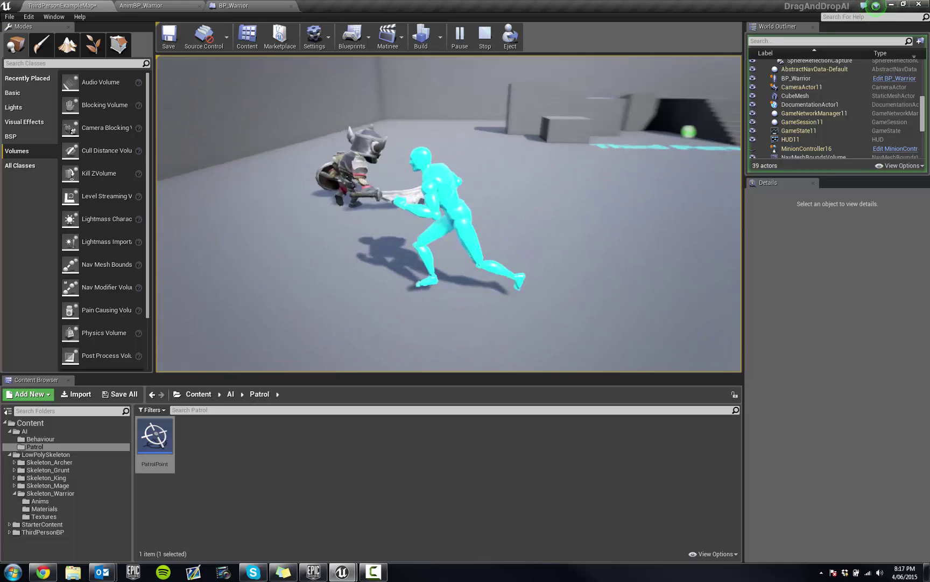
{"action": "key", "text": "w"}
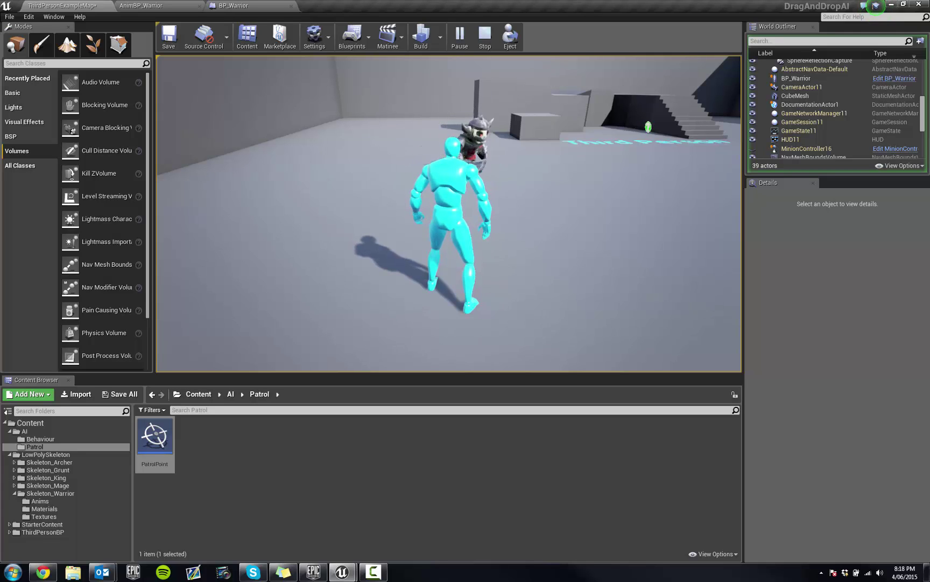
{"action": "key", "text": "d"}
{"action": "key", "text": "s"}
{"action": "key", "text": "w"}
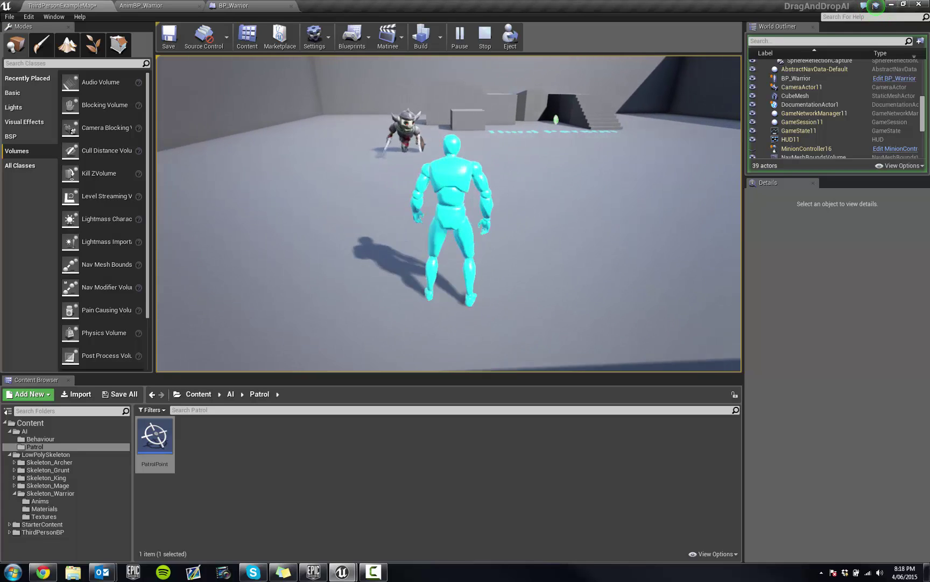
{"action": "key", "text": "w"}
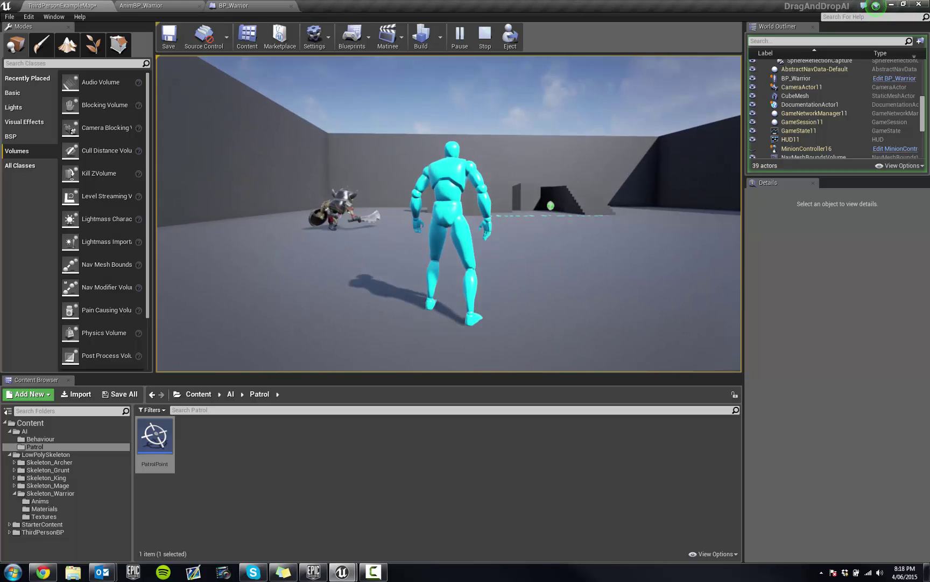
{"action": "key", "text": "Escape"}
Set the Delay at Point to 3.0 on both PatrolPoint2 and PatrolPoint3.
{"action": "mouse_move", "coordinate": [477, 224]}
{"action": "right_mouse_down"}
{"action": "mouse_move", "coordinate": [530, 274]}
{"action": "mouse_move", "coordinate": [477, 223]}
{"action": "right_mouse_up"}
{"action": "left_click", "coordinate": [310, 204]}
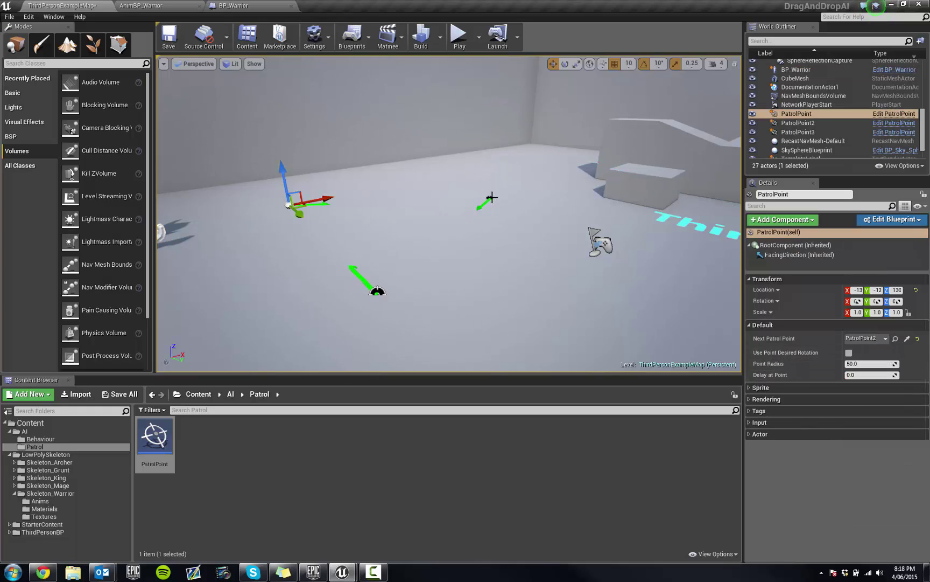
{"action": "left_click", "coordinate": [490, 198]}
{"action": "left_click", "coordinate": [864, 374]}
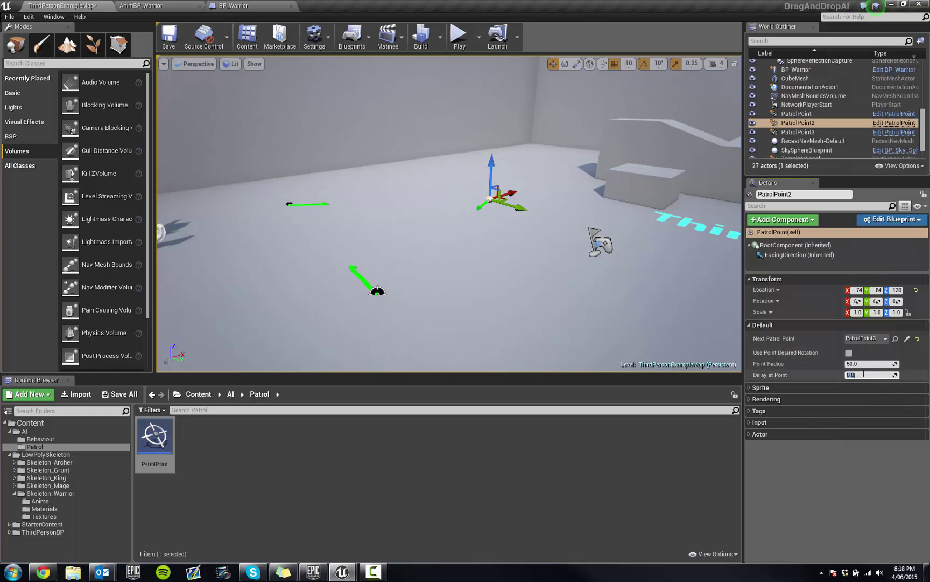
{"action": "left_click", "coordinate": [367, 284]}
{"action": "left_click", "coordinate": [882, 376]}
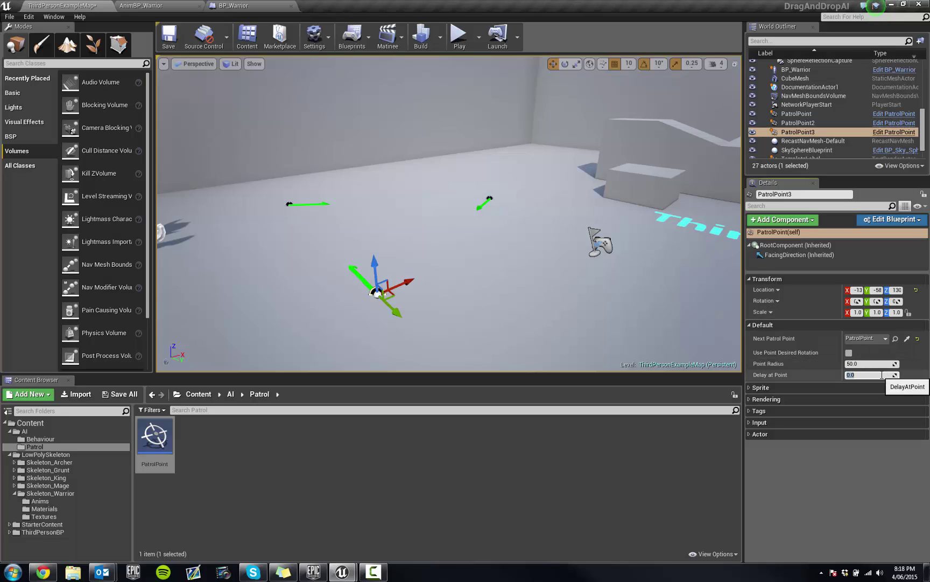
Enable Use Point Desired Rotation on PatrolPoint2, rotate the point -90 degrees about its vertical axis, and save the map.
{"action": "left_click", "coordinate": [489, 197]}
{"action": "key", "text": "f"}
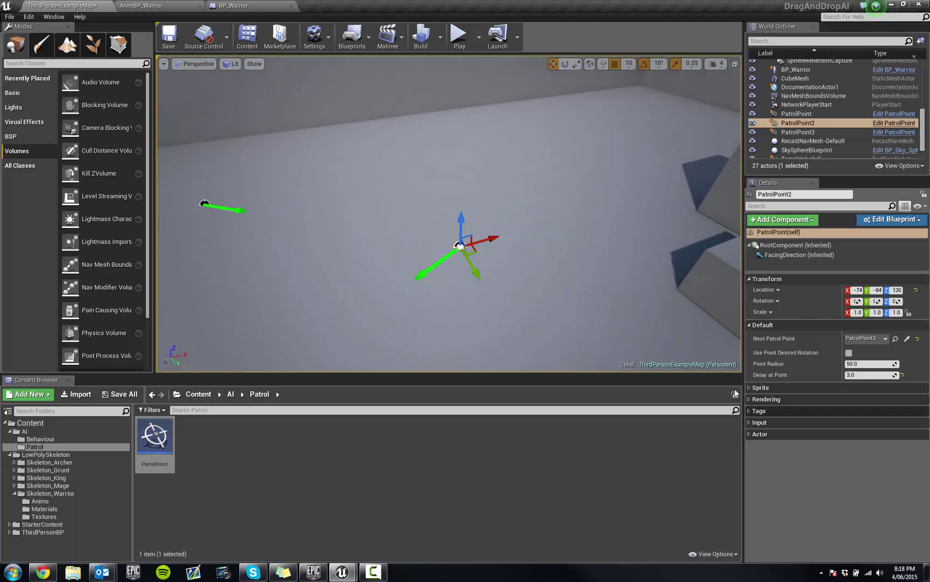
{"action": "left_click", "coordinate": [850, 353]}
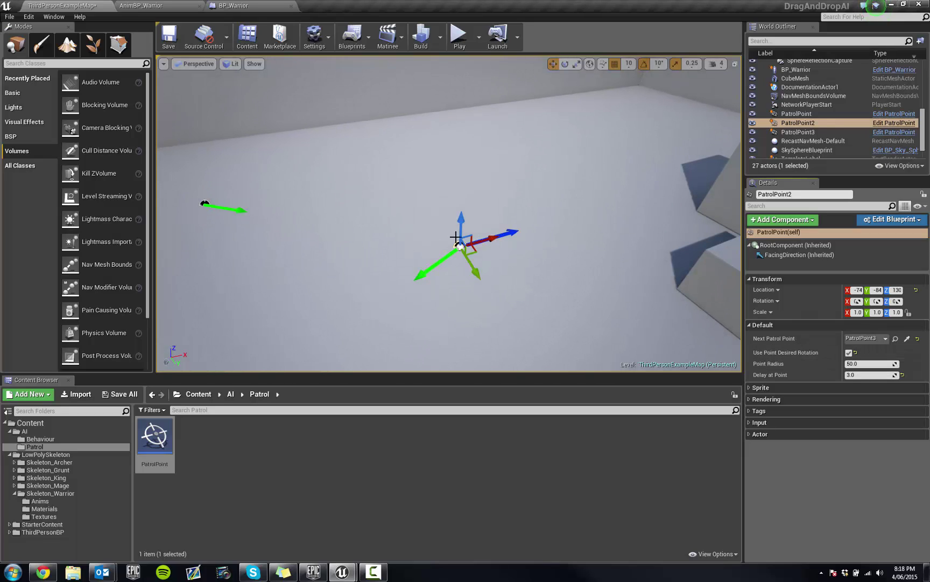
{"action": "right_click_drag", "start_coordinate": [502, 269], "coordinate": [520, 281]}
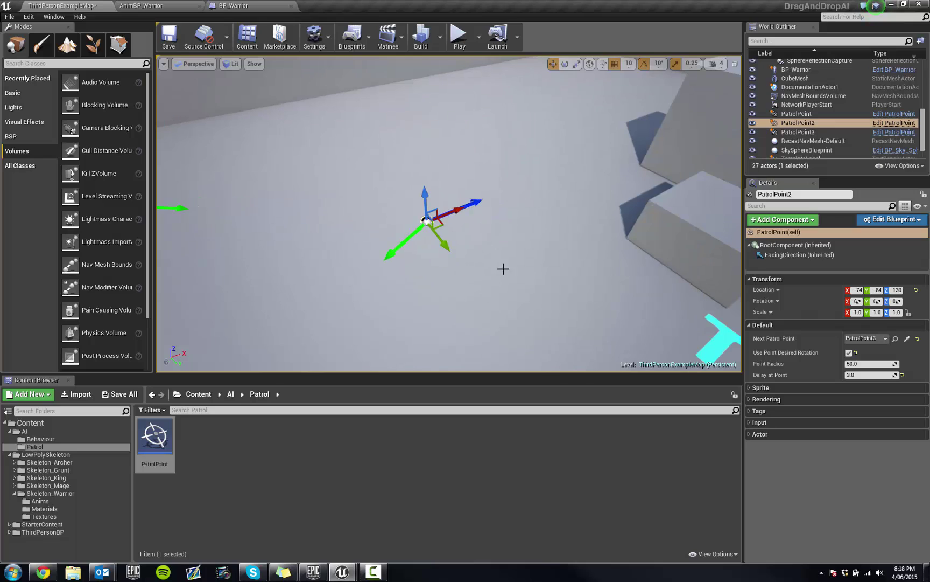
{"action": "key", "text": "e"}
{"action": "left_click_drag", "start_coordinate": [417, 260], "coordinate": [455, 272]}
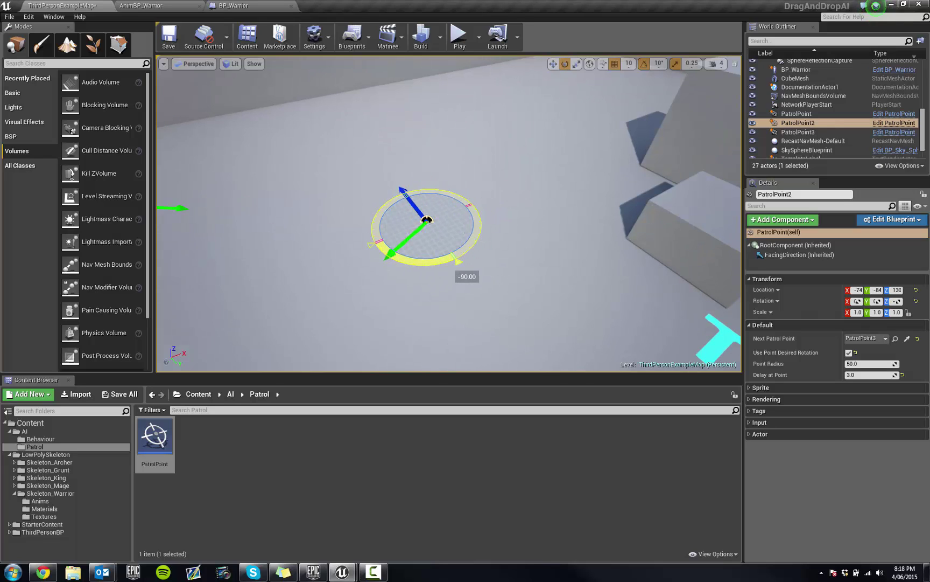
{"action": "left_click", "coordinate": [168, 35]}
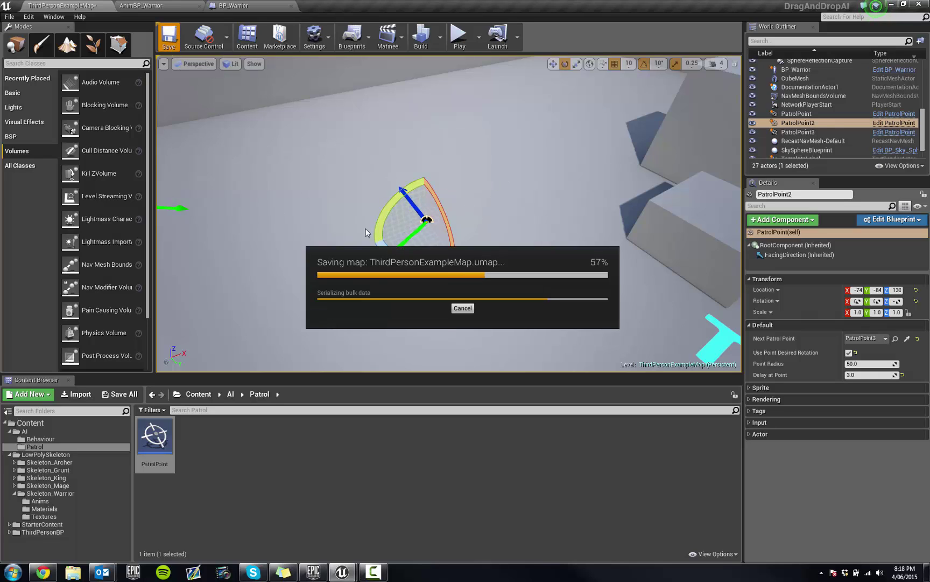
Enable Use Point Desired Rotation on PatrolPoint3 and save the map.
{"action": "right_click_drag", "start_coordinate": [635, 173], "coordinate": [511, 174]}
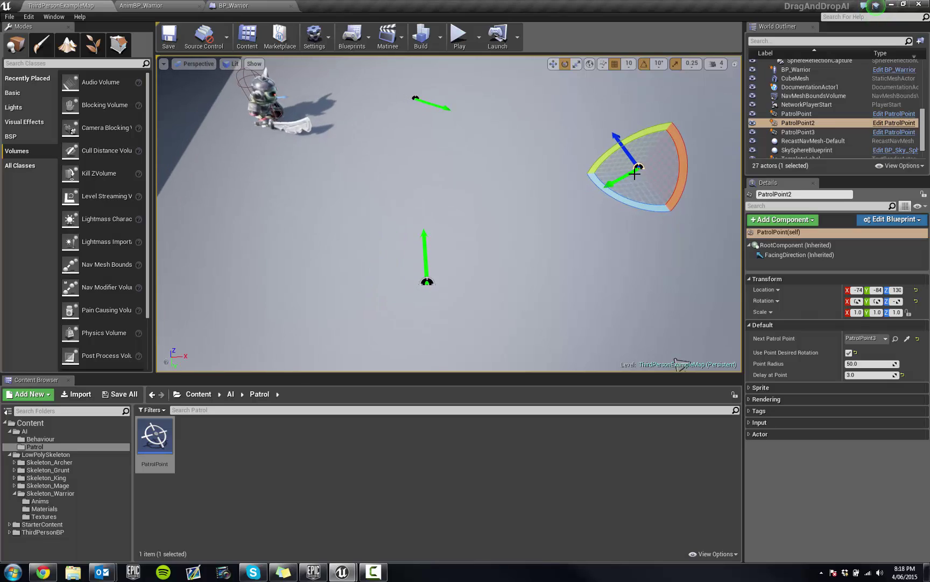
{"action": "left_click", "coordinate": [433, 280]}
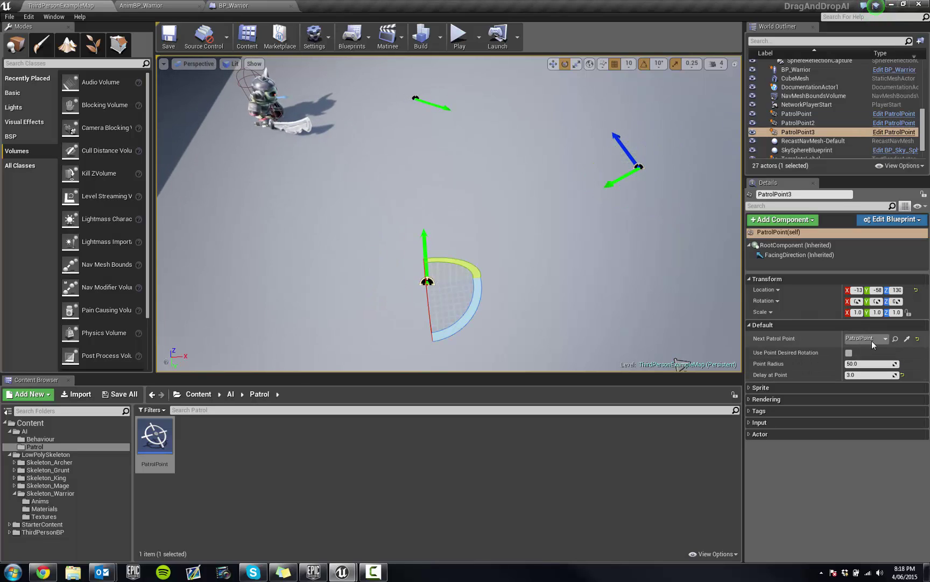
{"action": "left_click", "coordinate": [849, 353]}
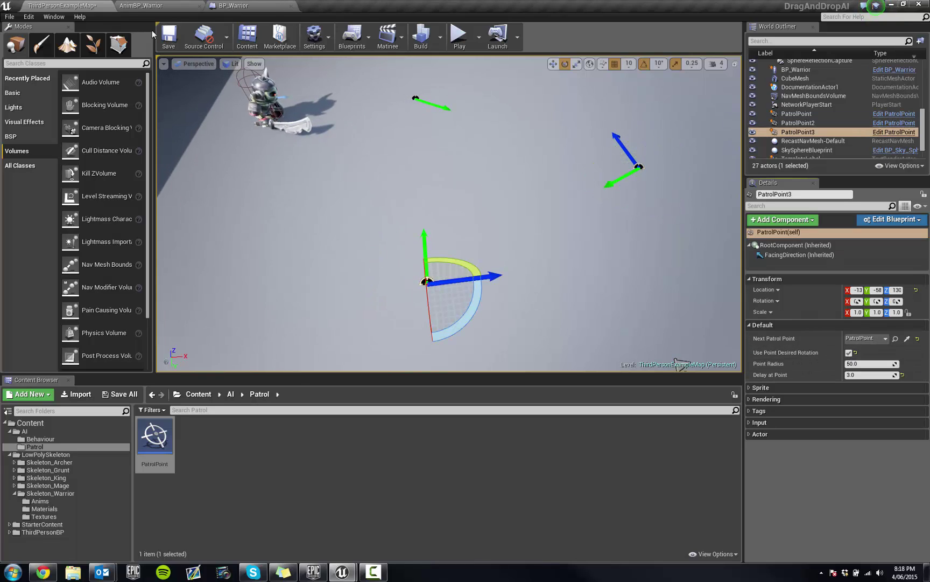
{"action": "left_click", "coordinate": [168, 36]}
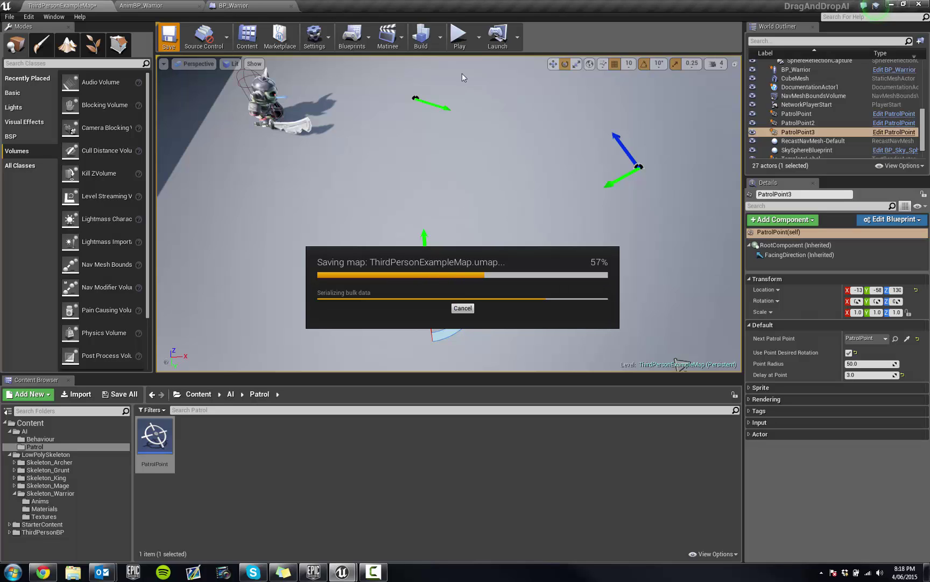
Play the level, follow the warrior with the character to observe its delays and facing at the patrol points, and stop the session.
{"action": "left_click", "coordinate": [460, 34]}
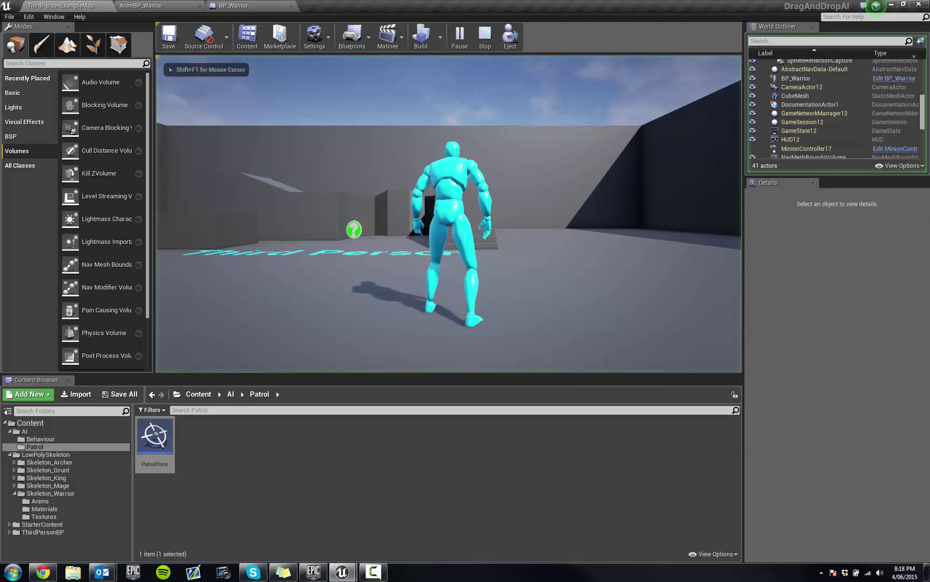
{"action": "key", "text": "w"}
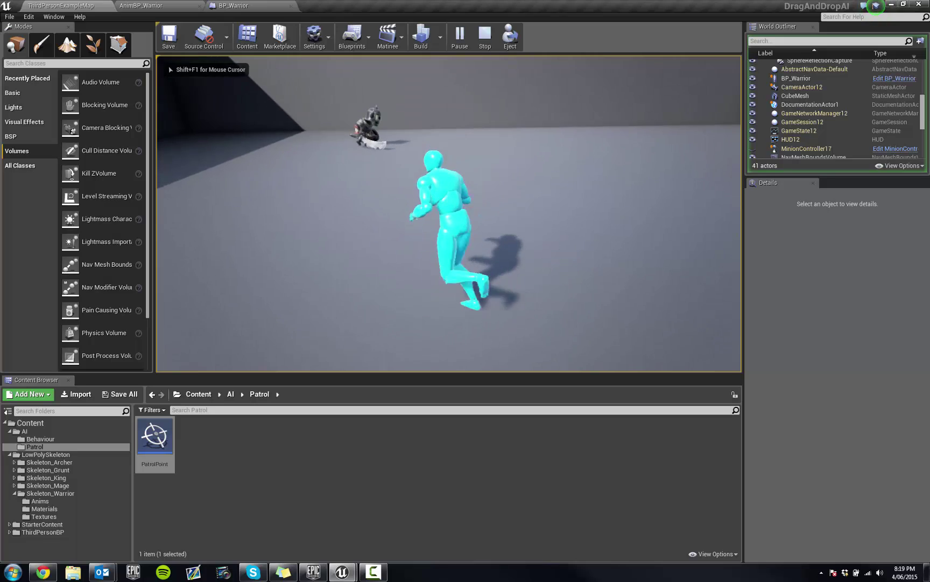
{"action": "key", "text": "w"}
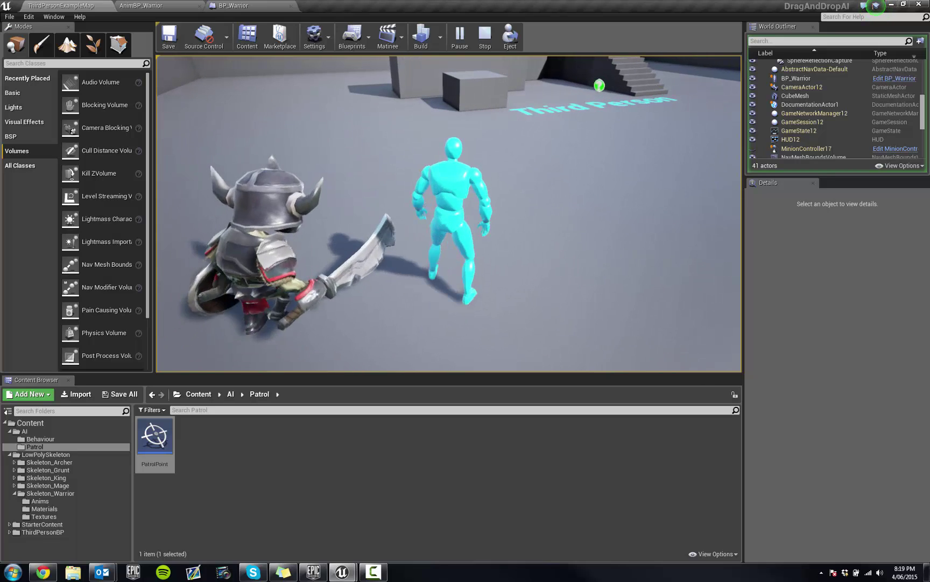
{"action": "key", "text": "w"}
{"action": "key", "text": "d"}
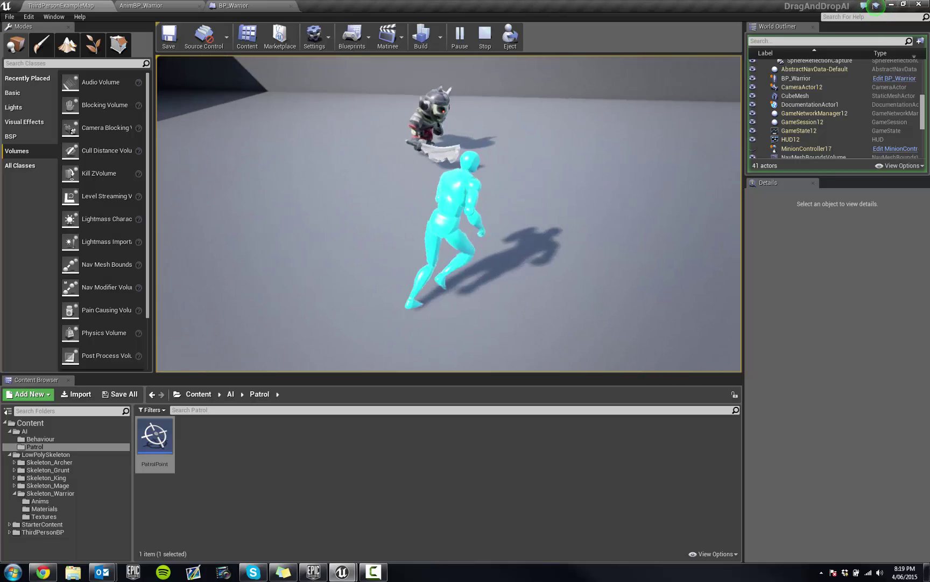
{"action": "key", "text": "s"}
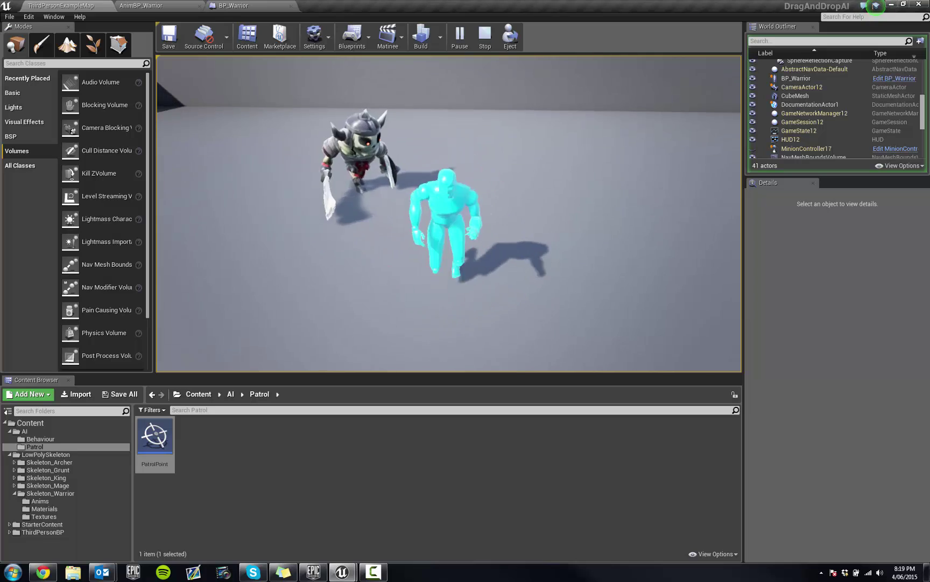
{"action": "key", "text": "d"}
{"action": "key", "text": "w"}
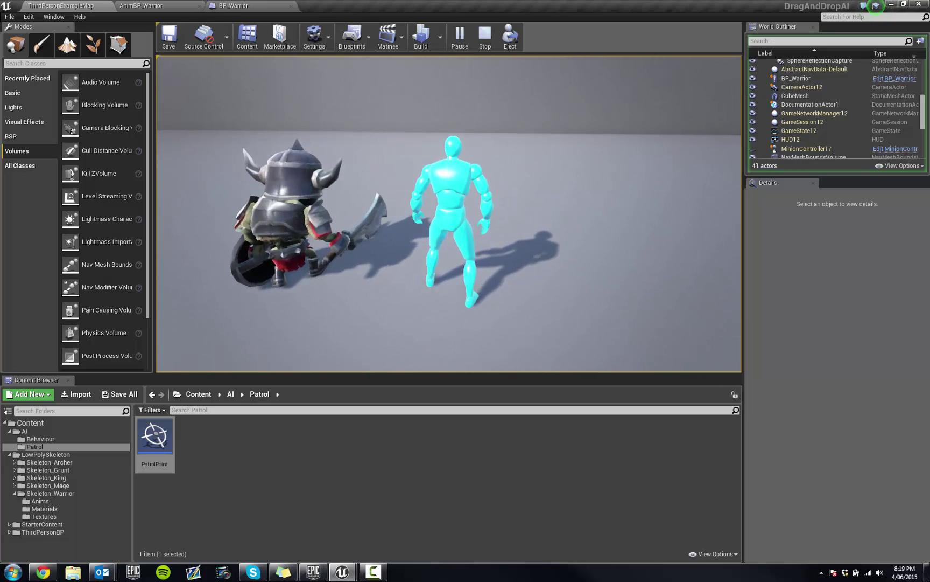
{"action": "key", "text": "w"}
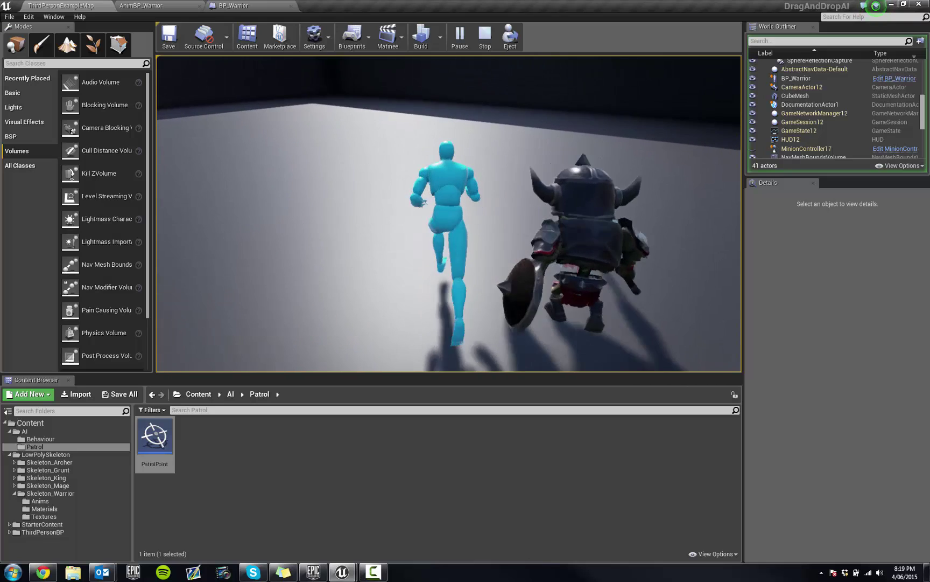
{"action": "key", "text": "a"}
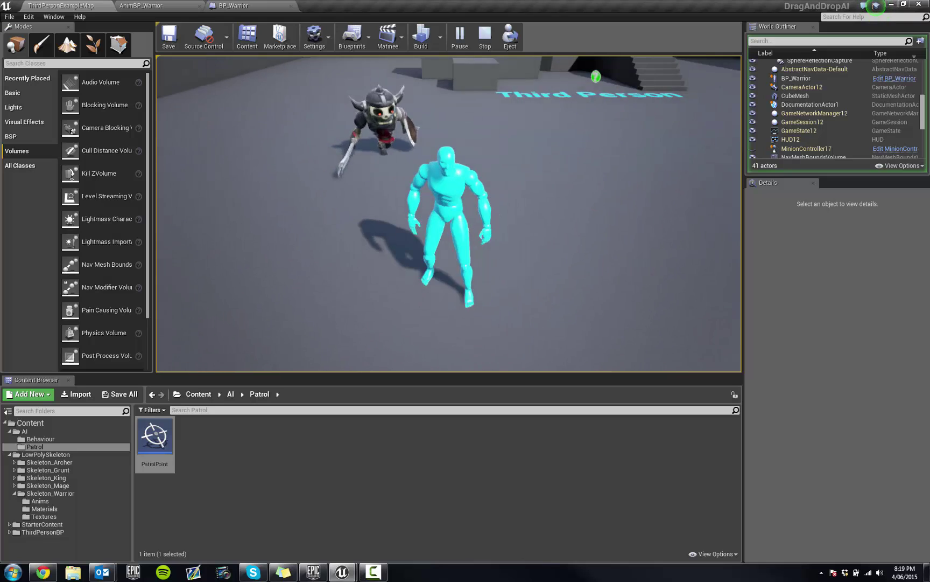
{"action": "key", "text": "s"}
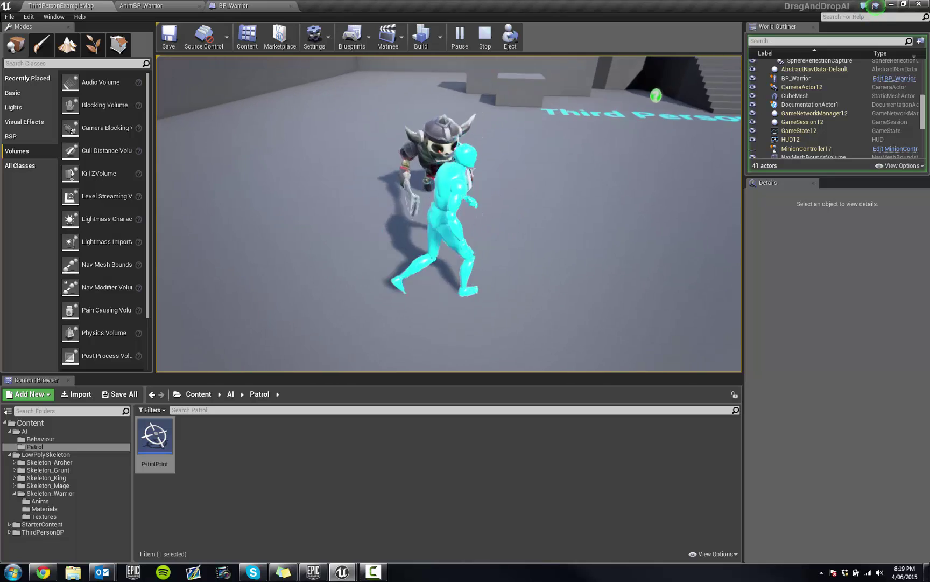
{"action": "key", "text": "w"}
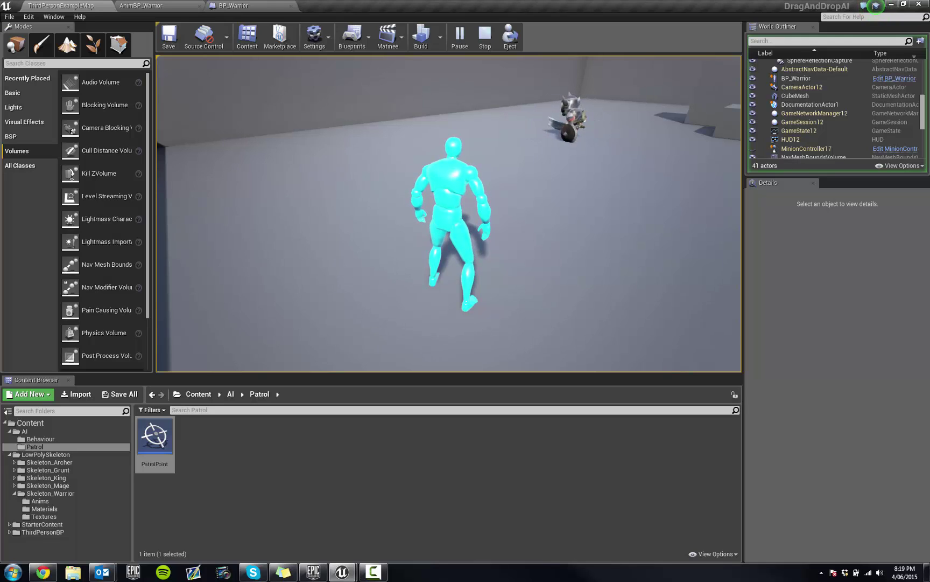
{"action": "key", "text": "Escape"}
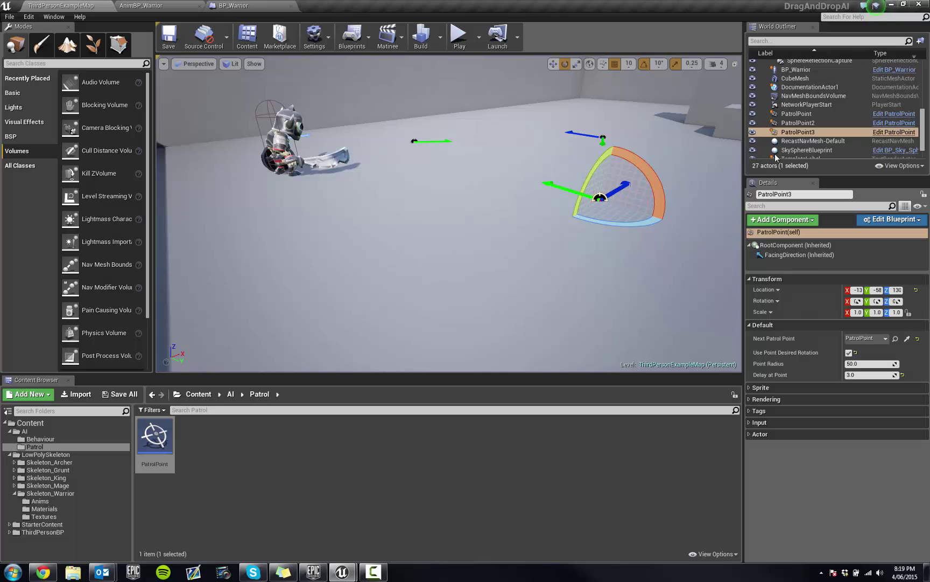
Delete PatrolPoint2 and PatrolPoint3 from the level.
{"action": "right_click_drag", "start_coordinate": [432, 215], "coordinate": [447, 237]}
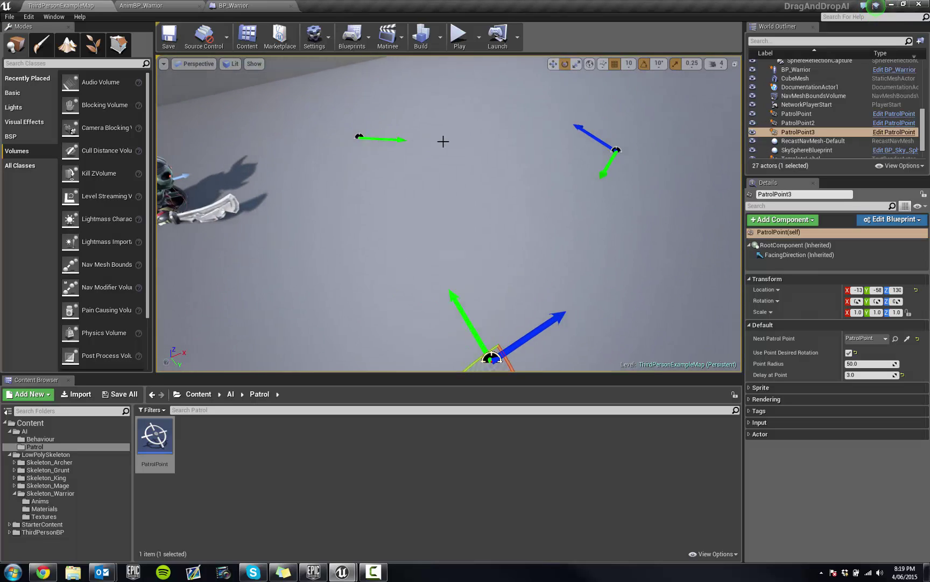
{"action": "left_click", "coordinate": [616, 151]}
{"action": "right_click_drag", "start_coordinate": [548, 194], "coordinate": [562, 125]}
{"action": "right_click_drag", "start_coordinate": [520, 235], "coordinate": [512, 302]}
{"action": "key", "text": "Delete"}
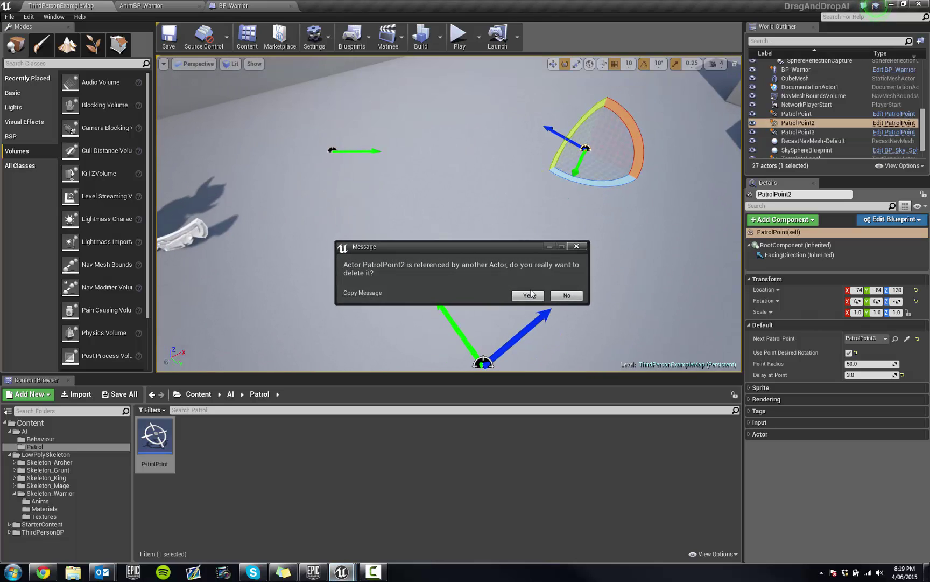
{"action": "left_click", "coordinate": [537, 296]}
{"action": "left_click", "coordinate": [541, 315]}
{"action": "key", "text": "Delete"}
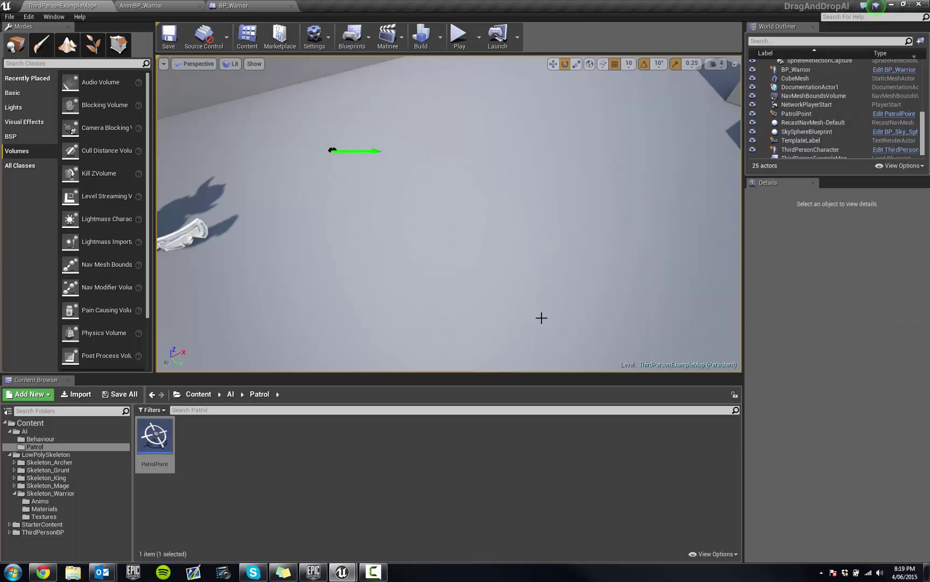
Move the remaining PatrolPoint across the floor to the far area near the grey blocks.
{"action": "left_click", "coordinate": [334, 150]}
{"action": "key", "text": "s"}
{"action": "right_click_drag", "start_coordinate": [388, 183], "coordinate": [356, 183]}
{"action": "key", "text": "w"}
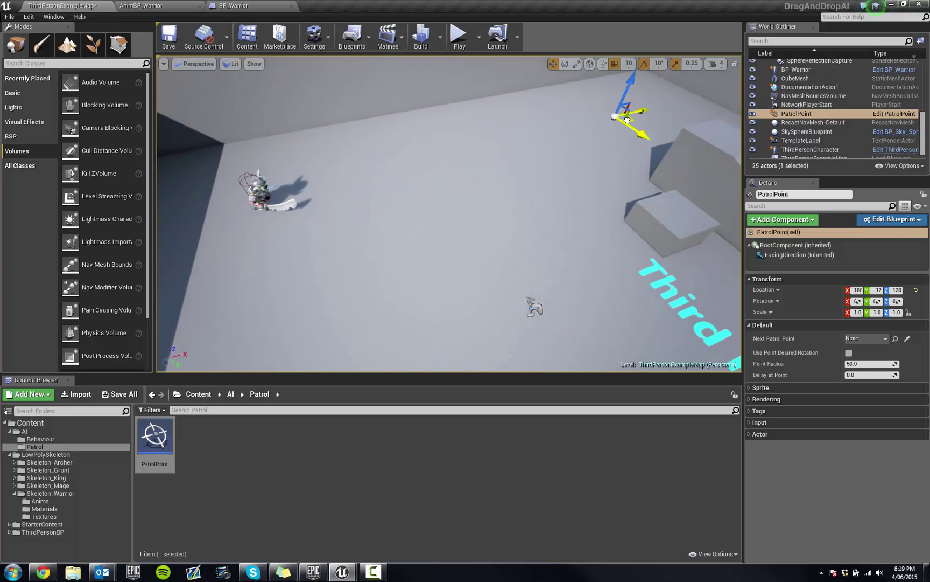
Test BP_Warrior without a patrol point by approaching it with the character in play, and enable its Should Wander when No Objective option.
{"action": "left_click", "coordinate": [262, 184]}
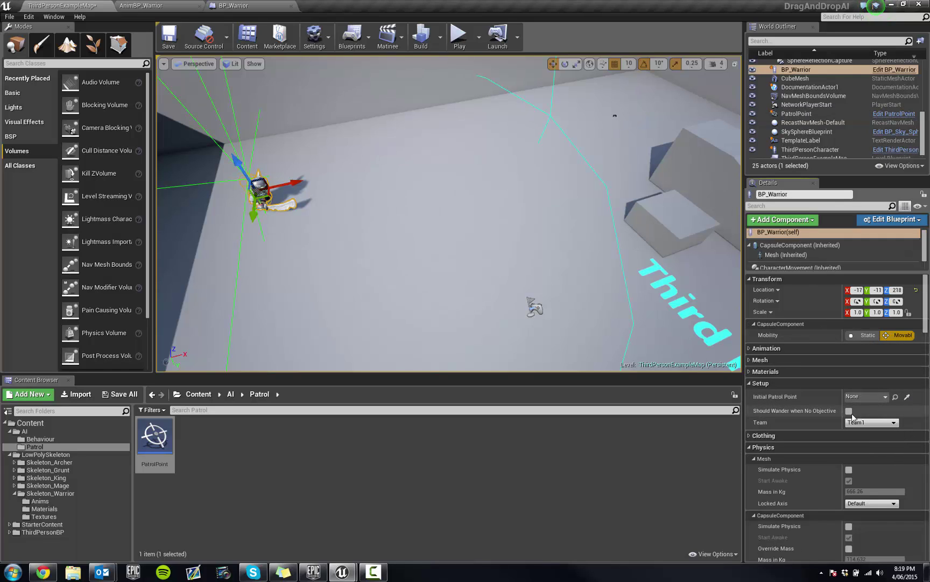
{"action": "left_click", "coordinate": [459, 35]}
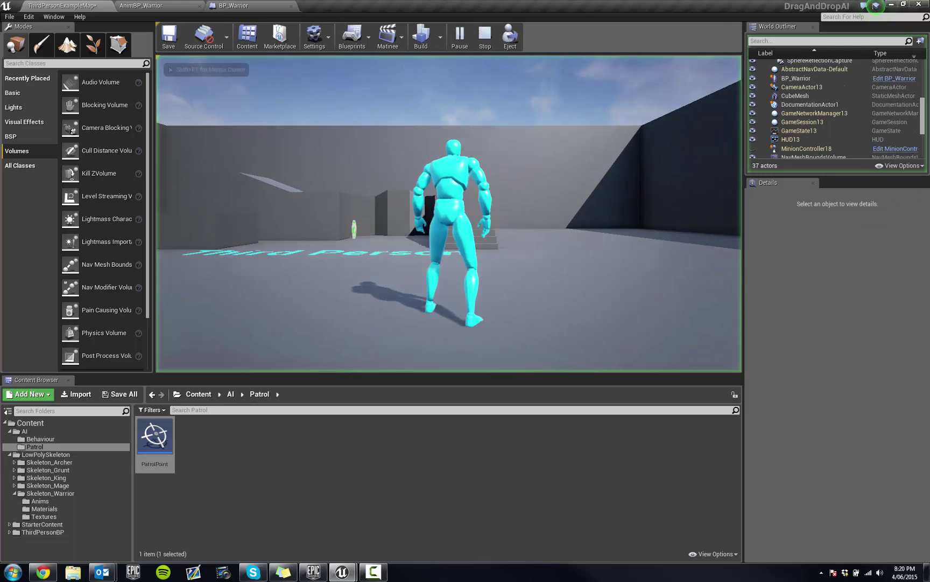
{"action": "key", "text": "w"}
{"action": "key", "text": "d"}
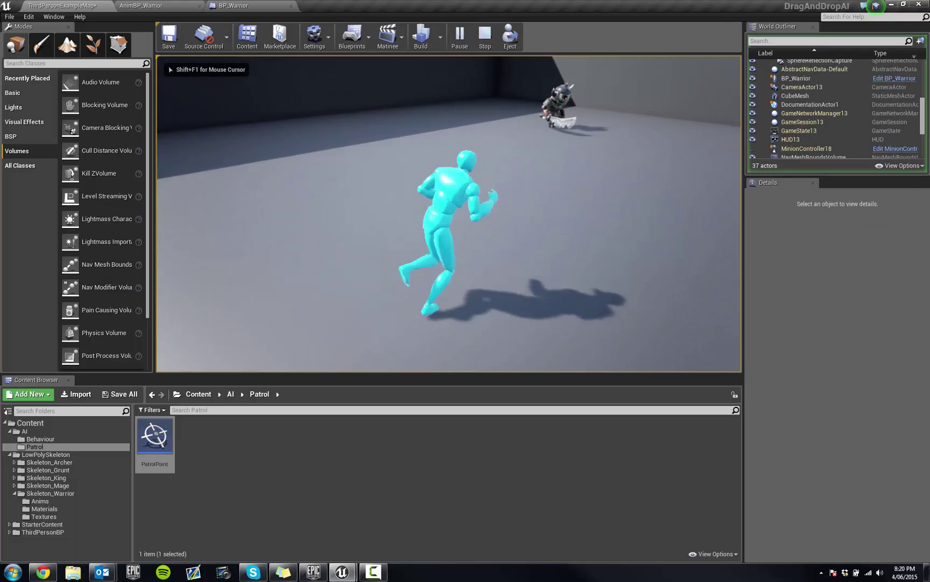
{"action": "key", "text": "space"}
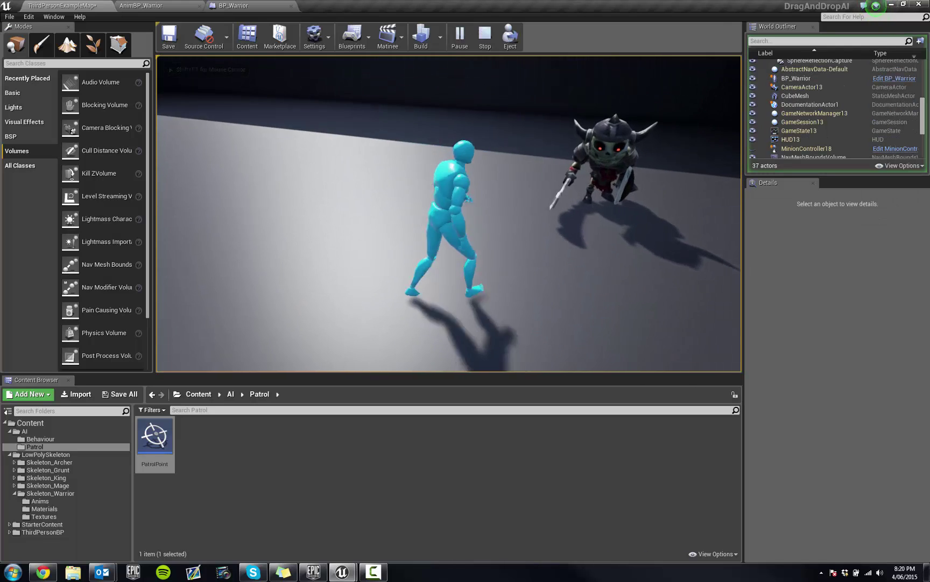
{"action": "key", "text": "d"}
{"action": "key", "text": "w"}
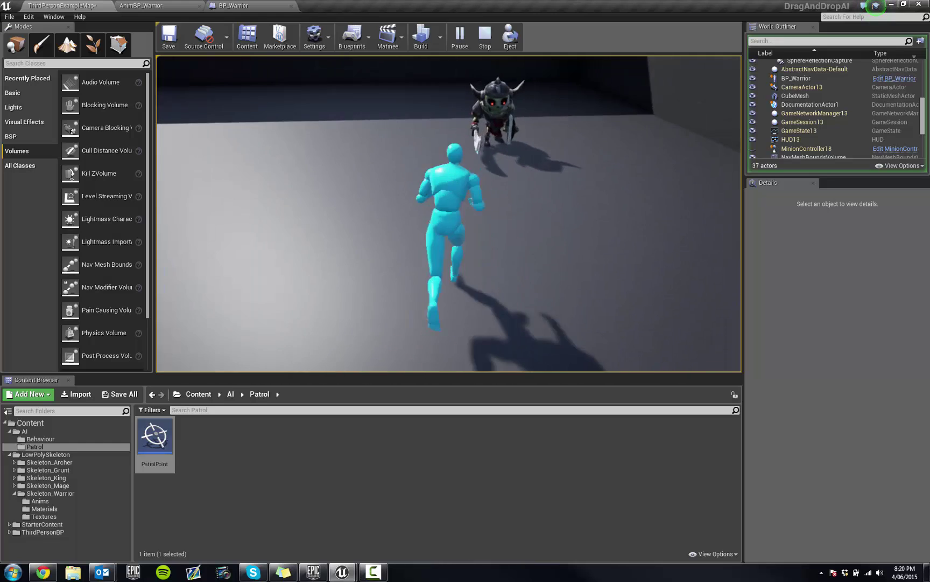
{"action": "key", "text": "a"}
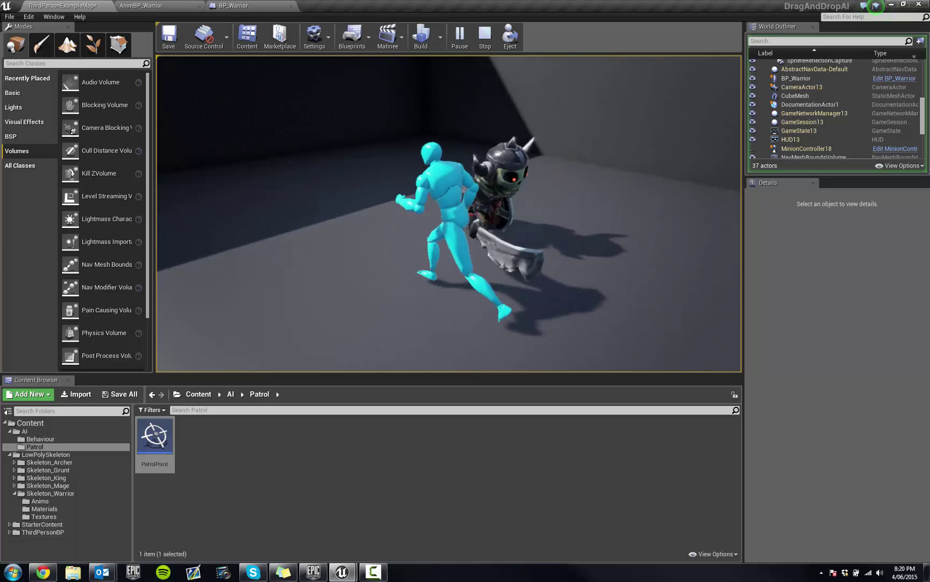
{"action": "key", "text": "d"}
{"action": "key", "text": "w"}
{"action": "key", "text": "s"}
{"action": "key", "text": "a"}
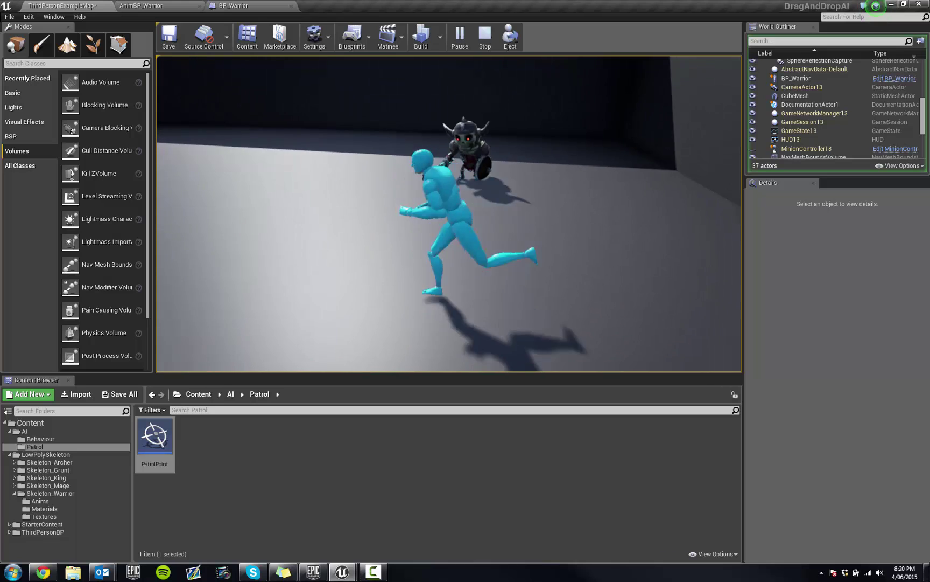
{"action": "key", "text": "w"}
{"action": "key", "text": "a"}
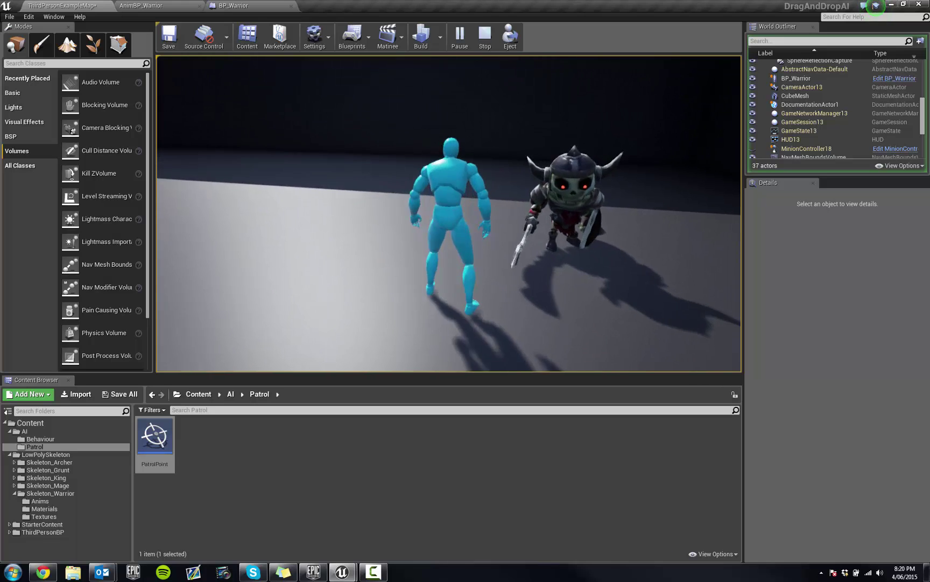
{"action": "key", "text": "w"}
{"action": "key", "text": "Escape"}
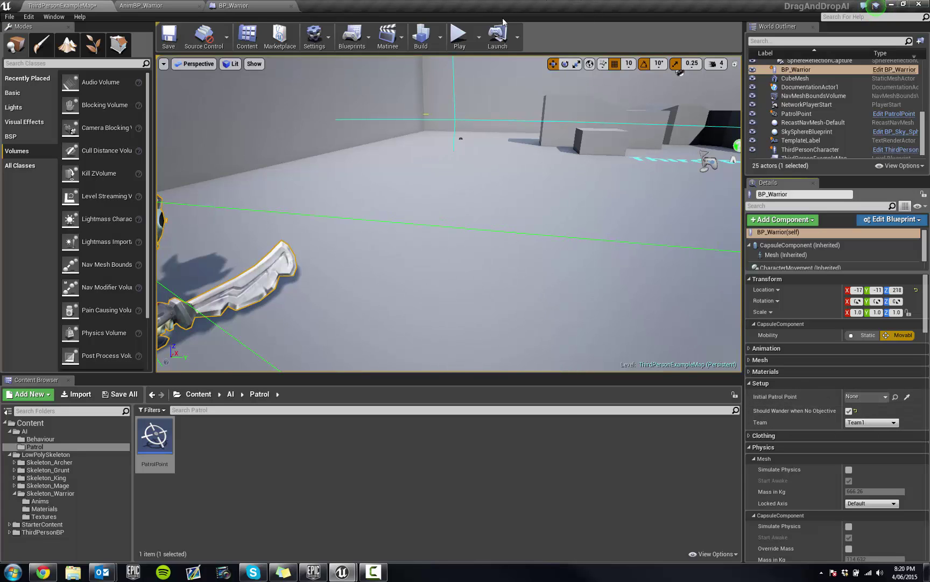
Play the level, watch the warrior's wandering behaviour from close by with the character, and stop the session.
{"action": "left_click", "coordinate": [459, 37]}
{"action": "left_click", "coordinate": [449, 214]}
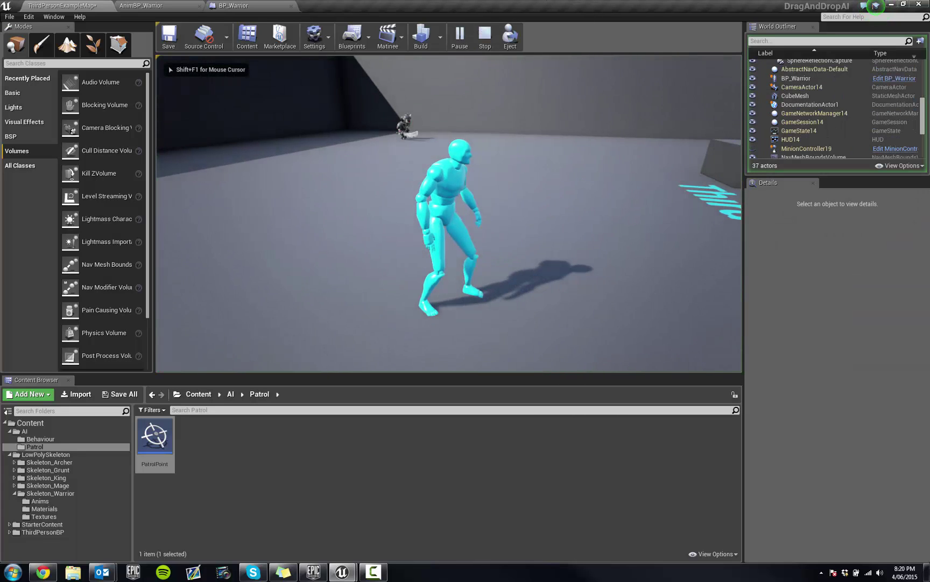
{"action": "key", "text": "w"}
{"action": "key", "text": "d"}
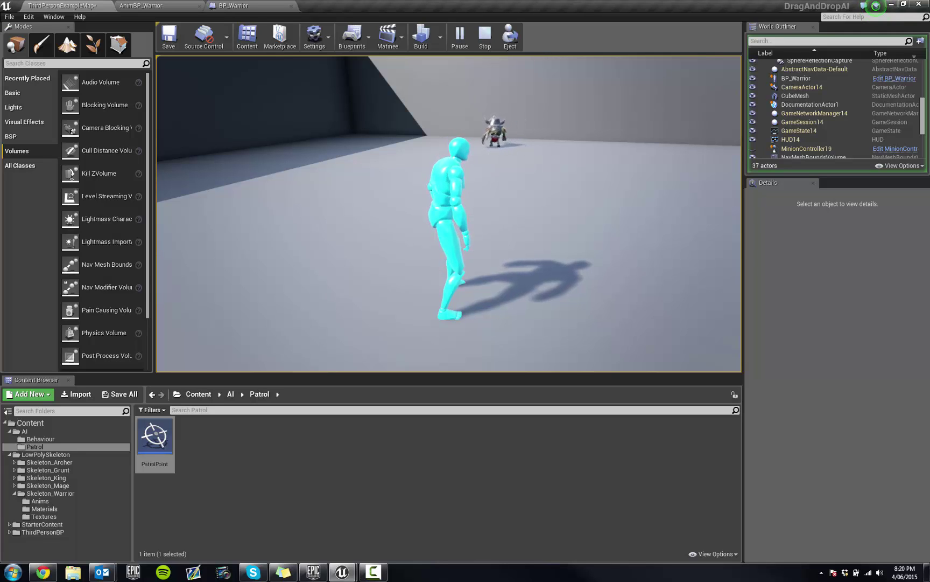
{"action": "key", "text": "w"}
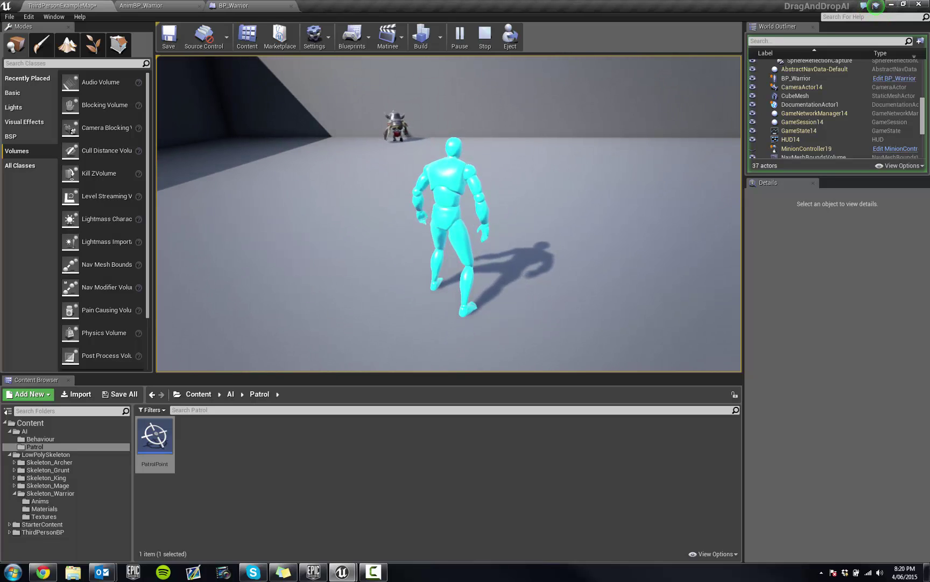
{"action": "key", "text": "w"}
{"action": "key", "text": "w"}
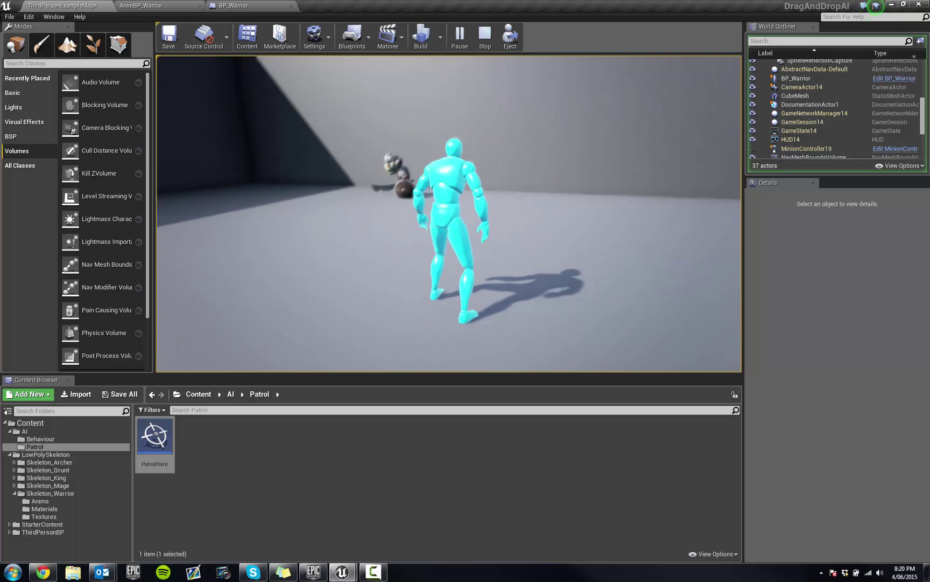
{"action": "key", "text": "Escape"}
Set the Point Radius of the PatrolPoint on the far floor to 1000.
{"action": "right_click_drag", "start_coordinate": [375, 208], "coordinate": [530, 243]}
{"action": "key", "text": "w"}
{"action": "left_click", "coordinate": [479, 209]}
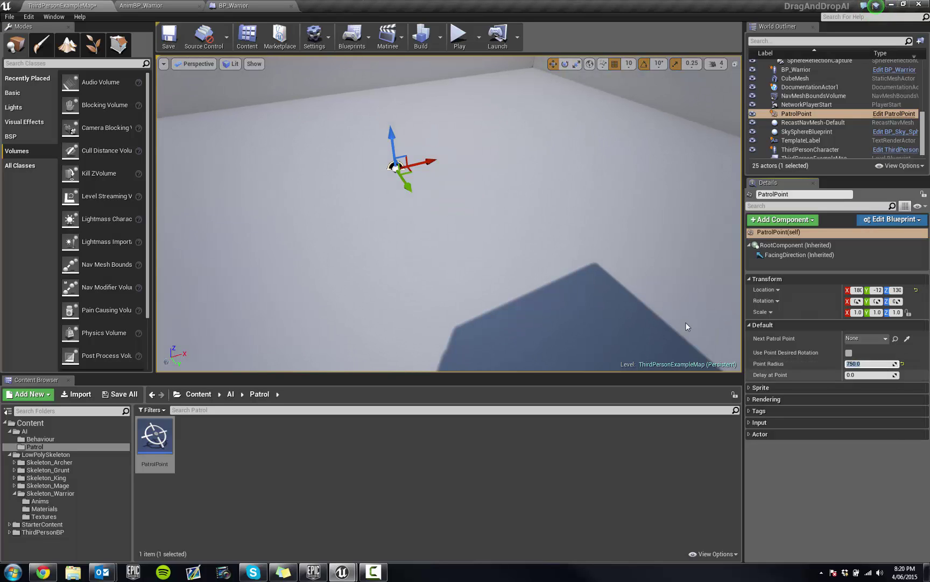
{"action": "right_click_drag", "start_coordinate": [487, 164], "coordinate": [619, 216]}
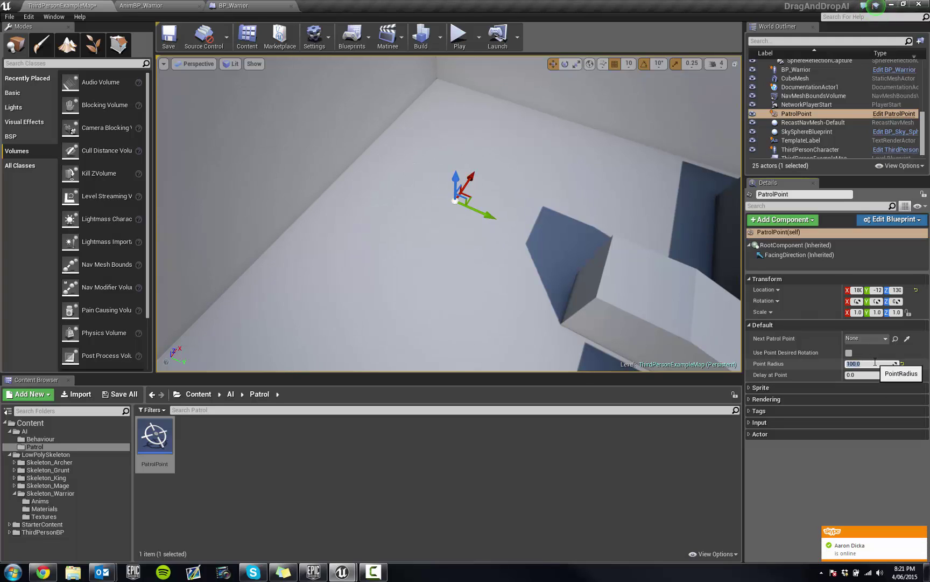
{"action": "key", "text": "Return"}
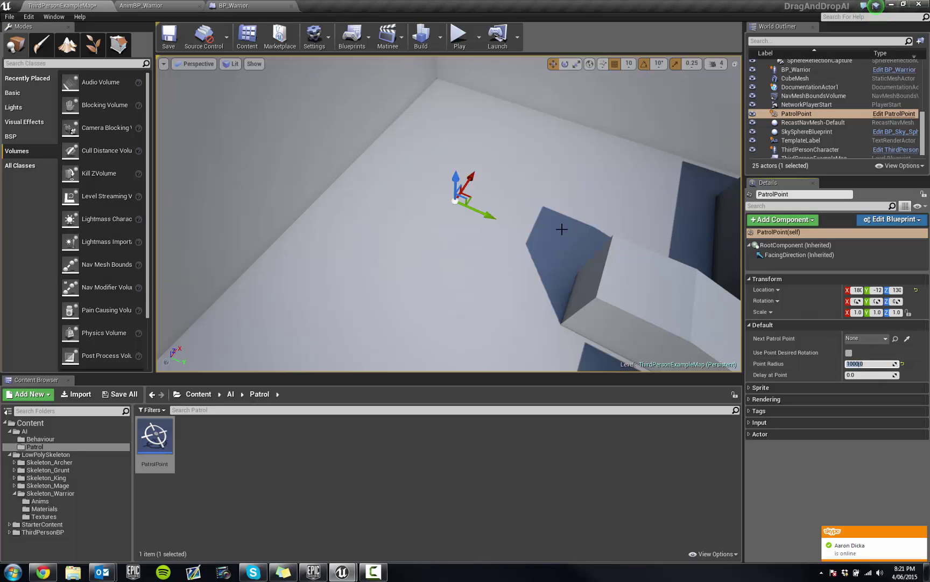
Assign PatrolPoint as BP_Warrior's Initial Patrol Point and save the map.
{"action": "right_click_drag", "start_coordinate": [561, 229], "coordinate": [728, 291]}
{"action": "right_click_drag", "start_coordinate": [383, 226], "coordinate": [531, 337]}
{"action": "left_click", "coordinate": [382, 226]}
{"action": "left_click", "coordinate": [908, 398]}
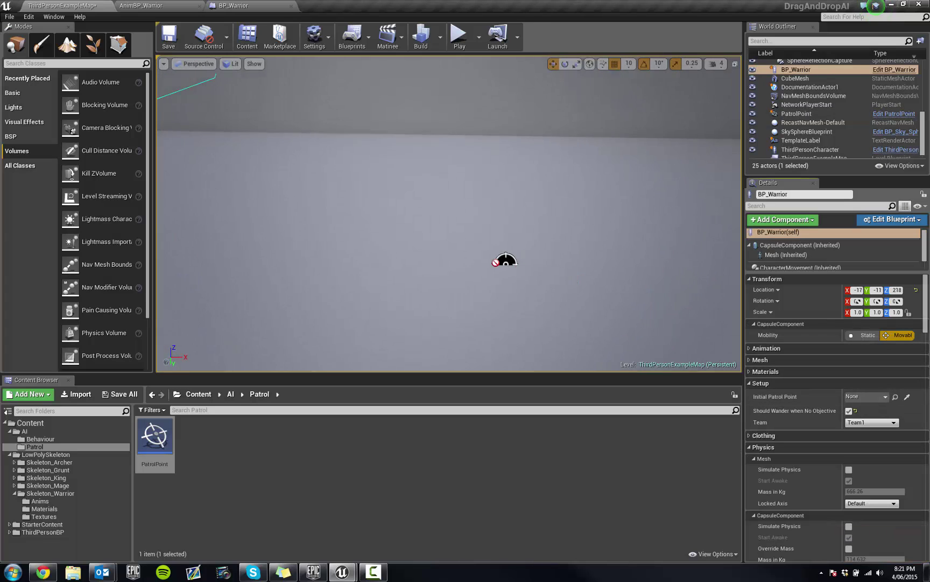
{"action": "left_click", "coordinate": [168, 35]}
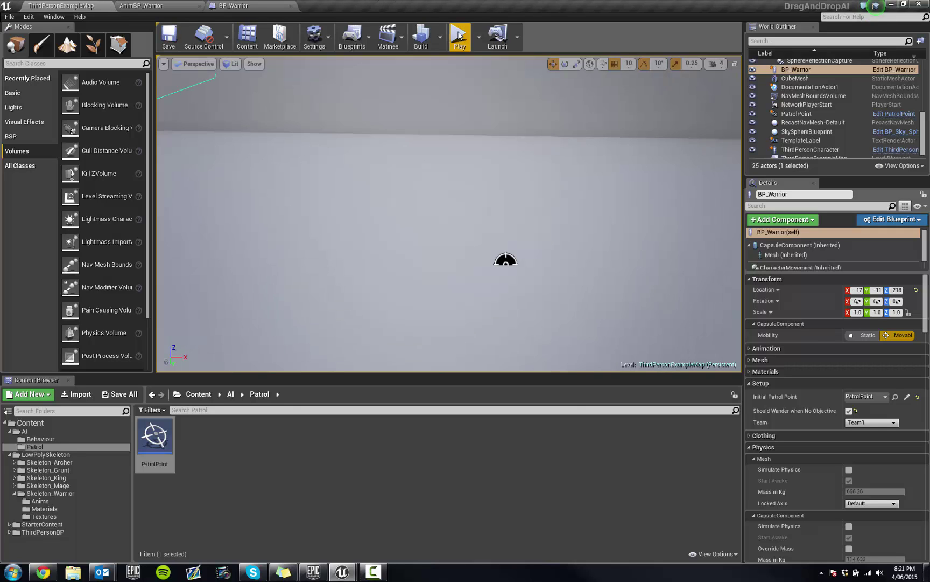
Play the level, run over the blocks to follow the warrior's movement around the patrol point, and stop the session.
{"action": "left_click", "coordinate": [459, 35]}
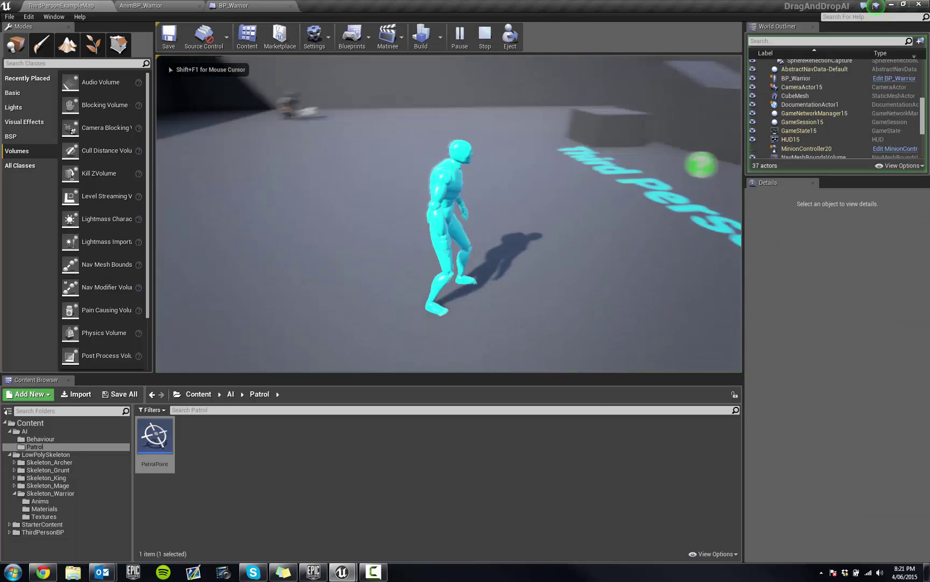
{"action": "key", "text": "w"}
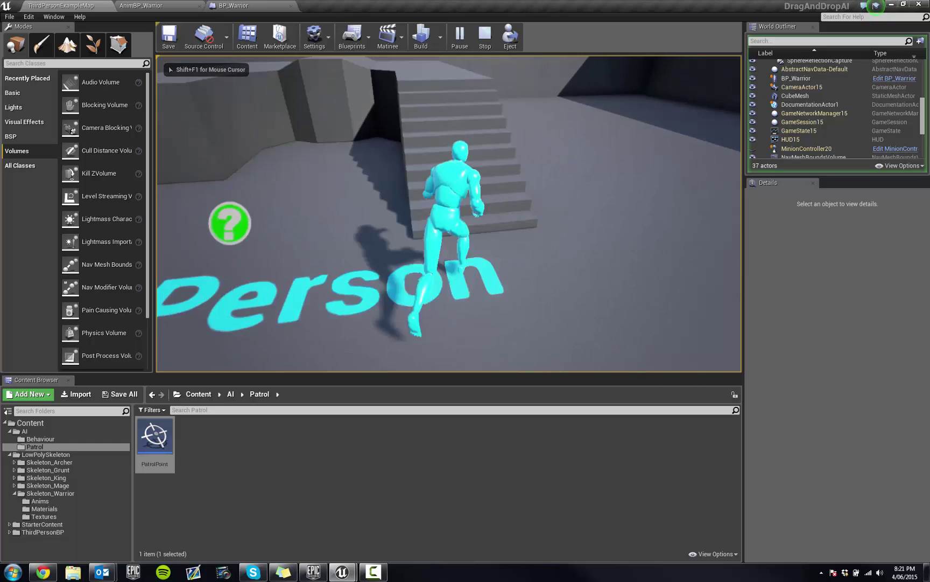
{"action": "key", "text": "w"}
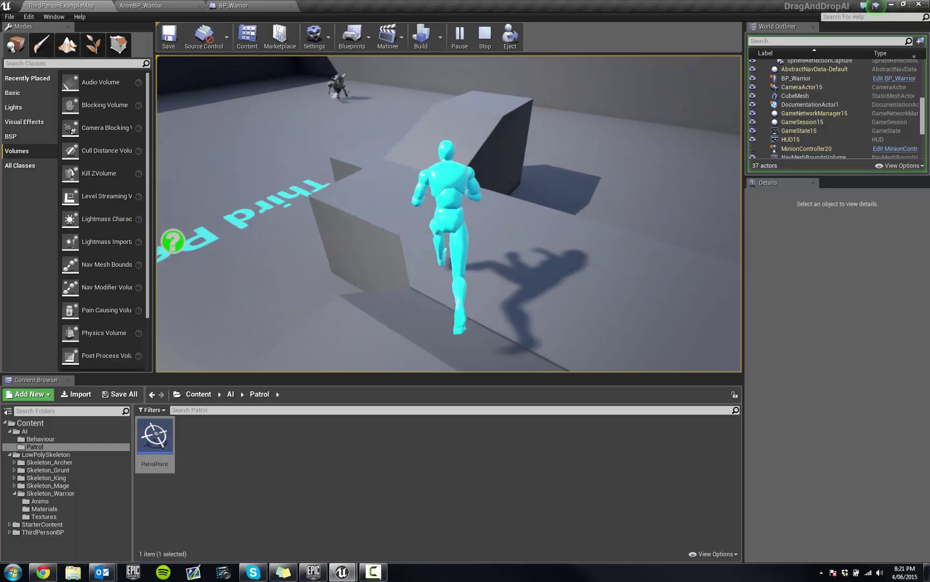
{"action": "key", "text": "space"}
{"action": "key", "text": "w"}
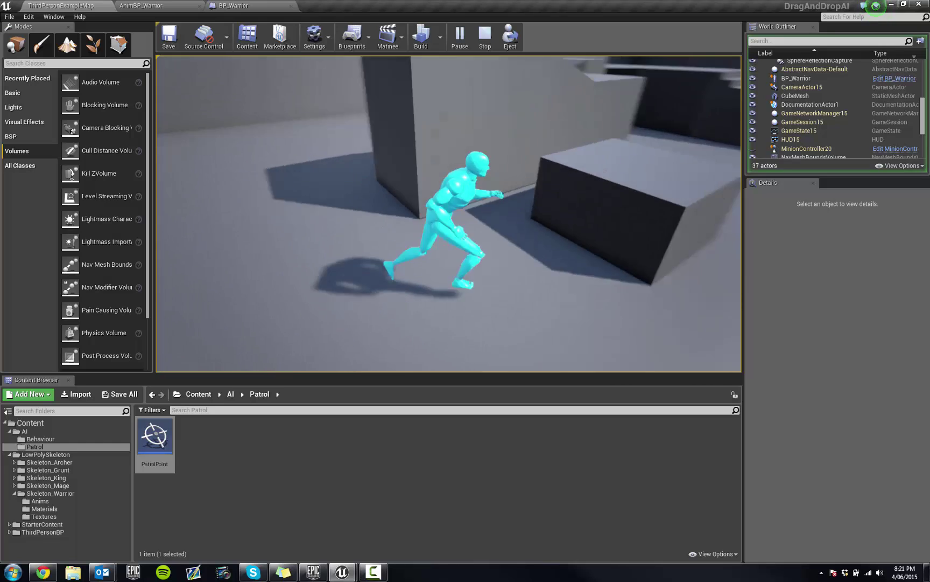
{"action": "key", "text": "w"}
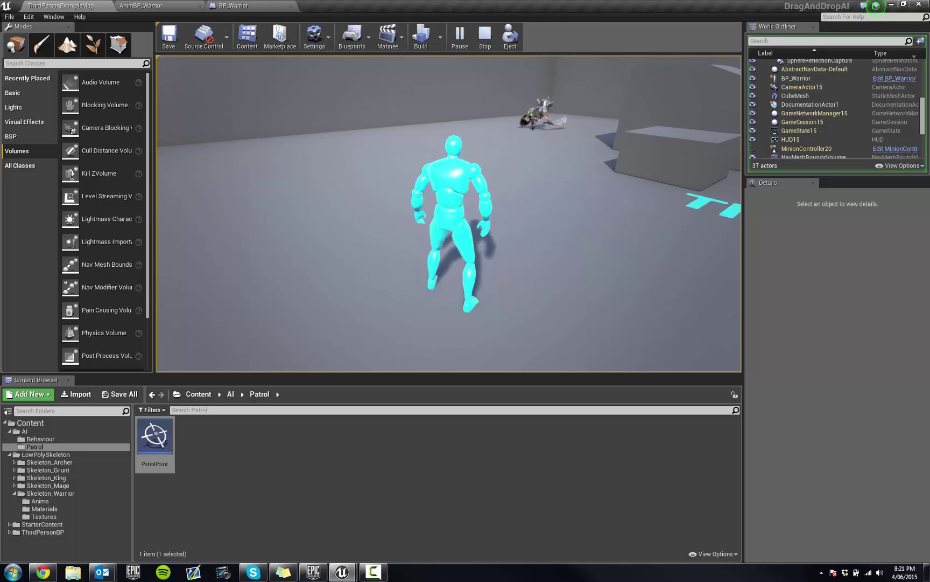
{"action": "key", "text": "w"}
{"action": "key", "text": "d"}
{"action": "key", "text": "w"}
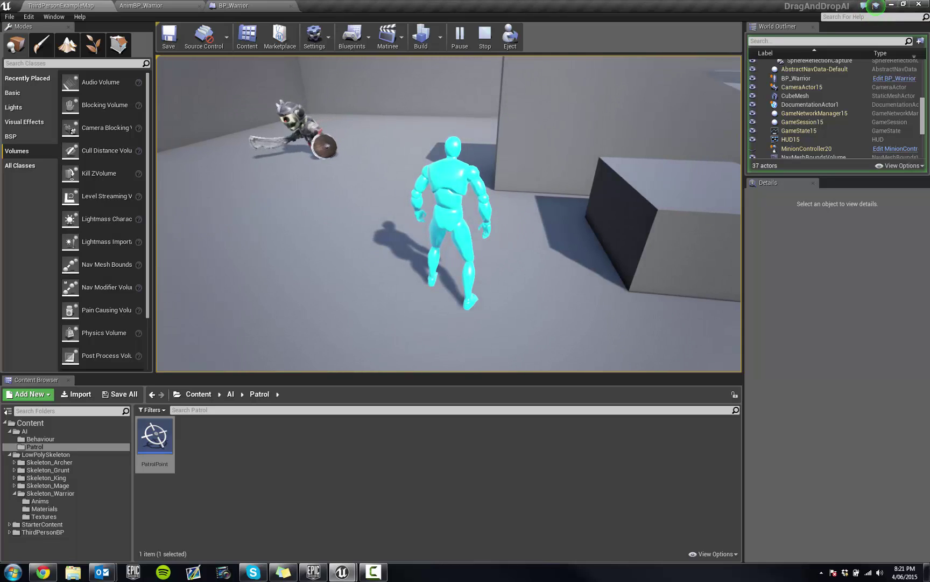
{"action": "key", "text": "s"}
{"action": "key", "text": "w"}
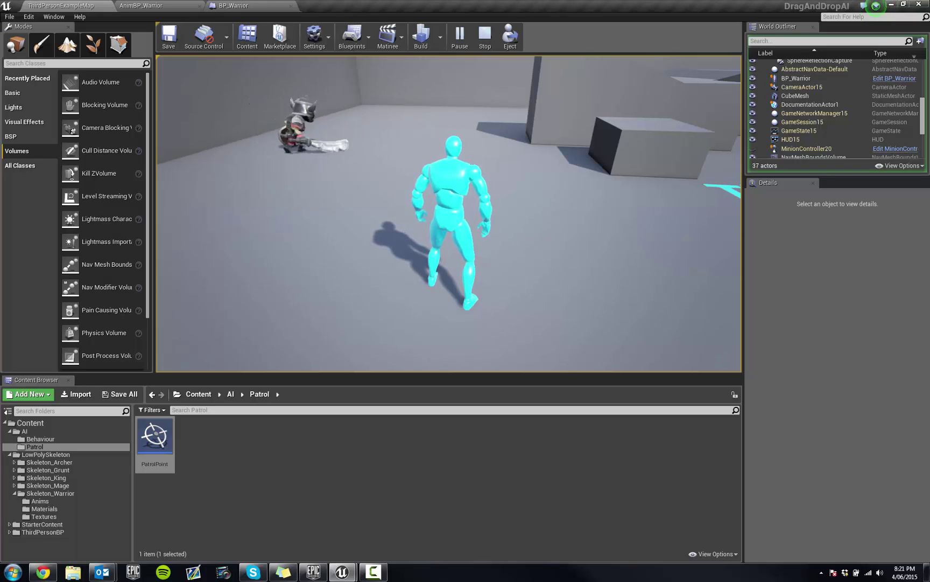
{"action": "key", "text": "Escape"}
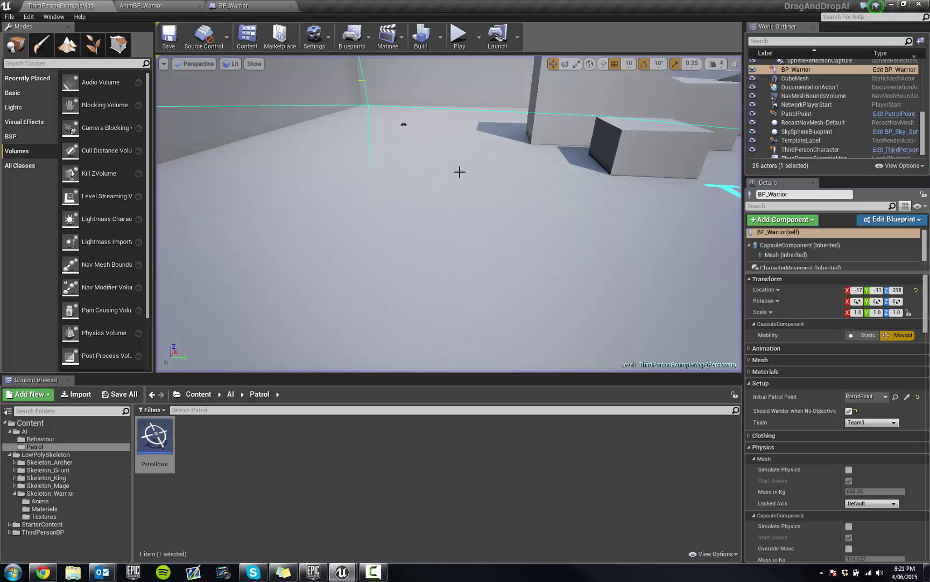
Set PatrolPoint's Delay at Point to 2.0 and nudge its Point Radius to just under 1000.
{"action": "right_click_drag", "start_coordinate": [460, 171], "coordinate": [447, 105]}
{"action": "key", "text": "w"}
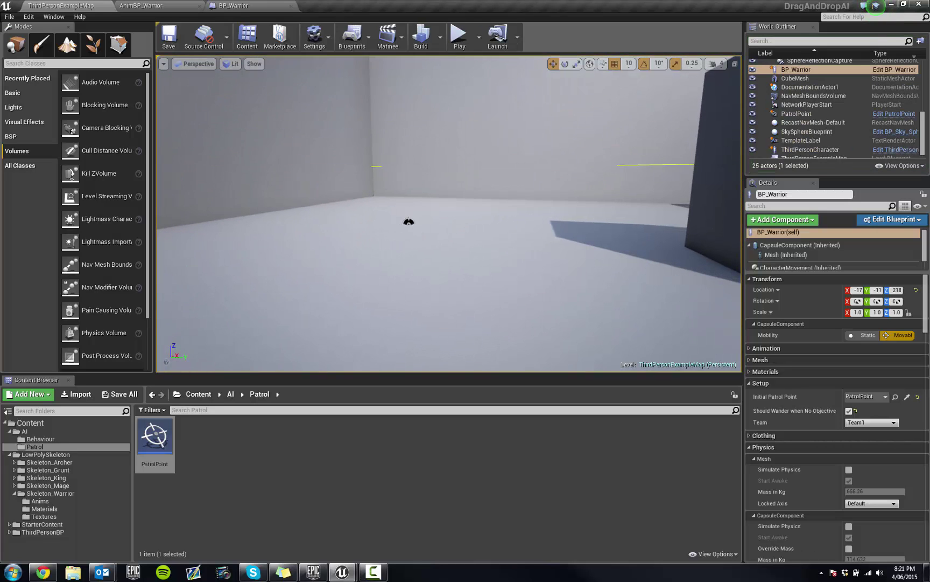
{"action": "left_click", "coordinate": [408, 222]}
{"action": "right_click_drag", "start_coordinate": [520, 272], "coordinate": [449, 328]}
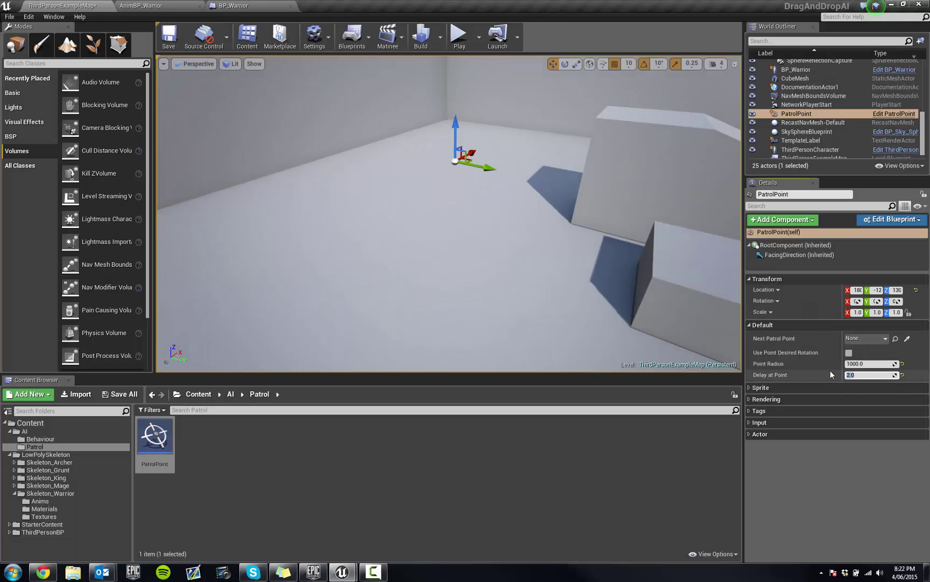
{"action": "left_click_drag", "start_coordinate": [864, 365], "coordinate": [863, 365]}
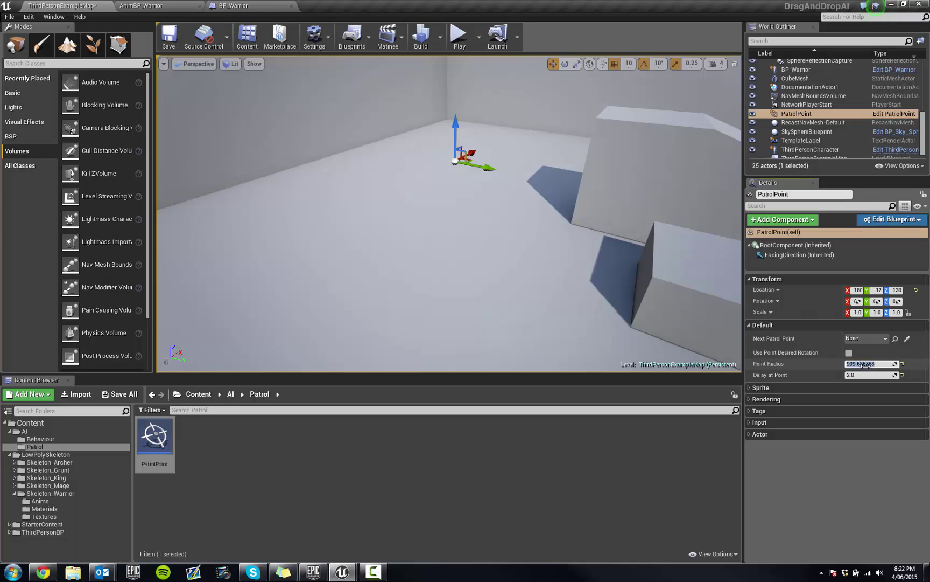
Move BP_Warrior across the floor closer to the PatrolPoint.
{"action": "right_click_drag", "start_coordinate": [574, 307], "coordinate": [377, 294]}
{"action": "left_click", "coordinate": [289, 197]}
{"action": "left_click_drag", "start_coordinate": [319, 207], "coordinate": [679, 270]}
{"action": "right_click_drag", "start_coordinate": [679, 270], "coordinate": [741, 269]}
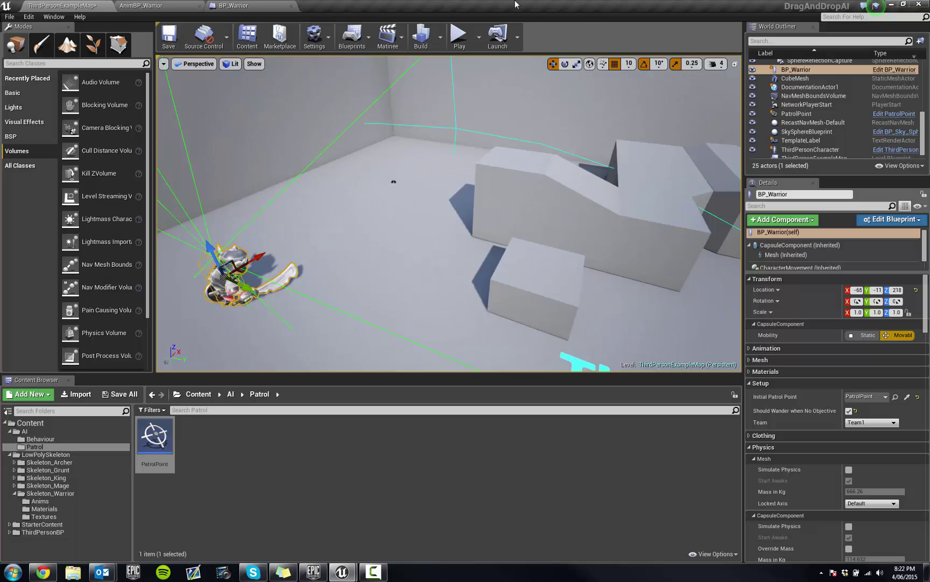
Play the level, watch the warrior's delayed patrol from on top of the blocks, stop the session, and dismiss the chat notification.
{"action": "left_click", "coordinate": [459, 45]}
{"action": "key", "text": "w"}
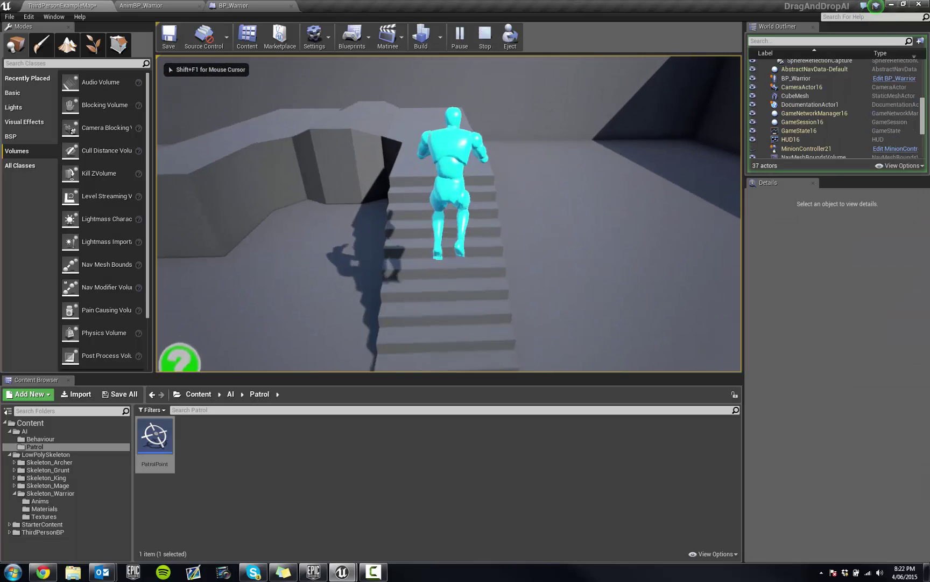
{"action": "key", "text": "w"}
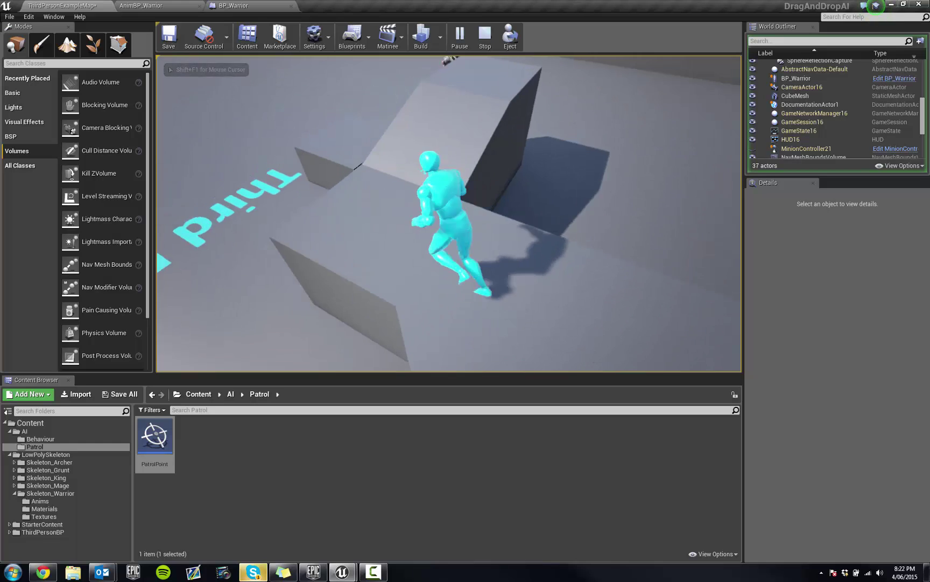
{"action": "key", "text": "w"}
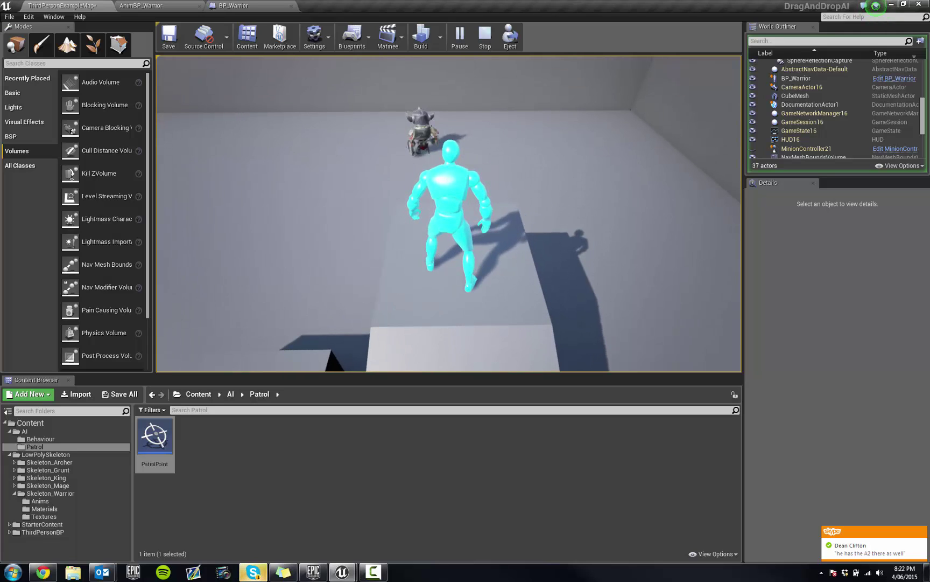
{"action": "key", "text": "Escape"}
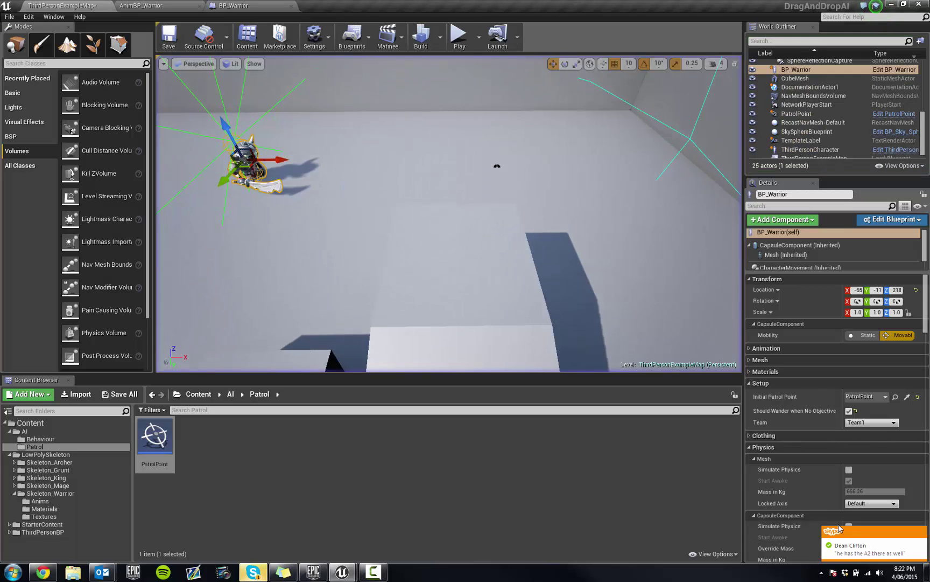
{"action": "left_click", "coordinate": [922, 532]}
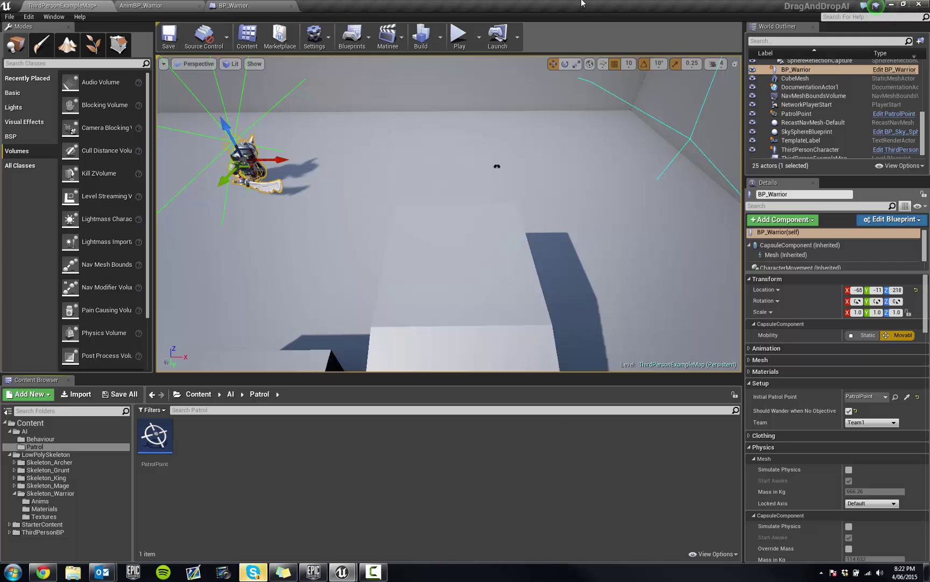
Rotate PatrolPoint so its facing arrow points roughly toward BP_Warrior, return to the move gizmo, and save ThirdPersonExampleMap.
{"action": "left_click", "coordinate": [497, 166]}
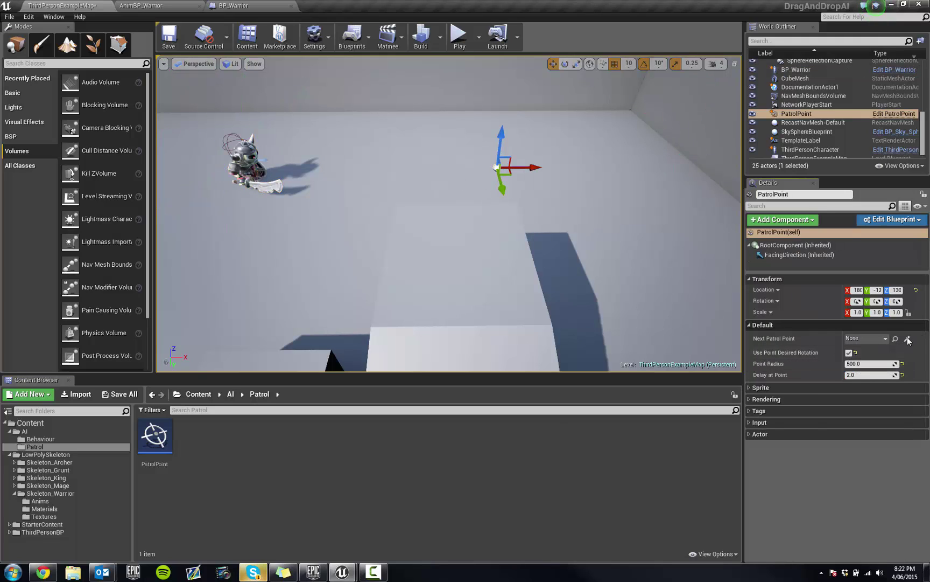
{"action": "right_click_drag", "start_coordinate": [536, 200], "coordinate": [560, 210]}
{"action": "key", "text": "e"}
{"action": "left_click_drag", "start_coordinate": [448, 229], "coordinate": [583, 234]}
{"action": "key", "text": "space"}
{"action": "key", "text": "space"}
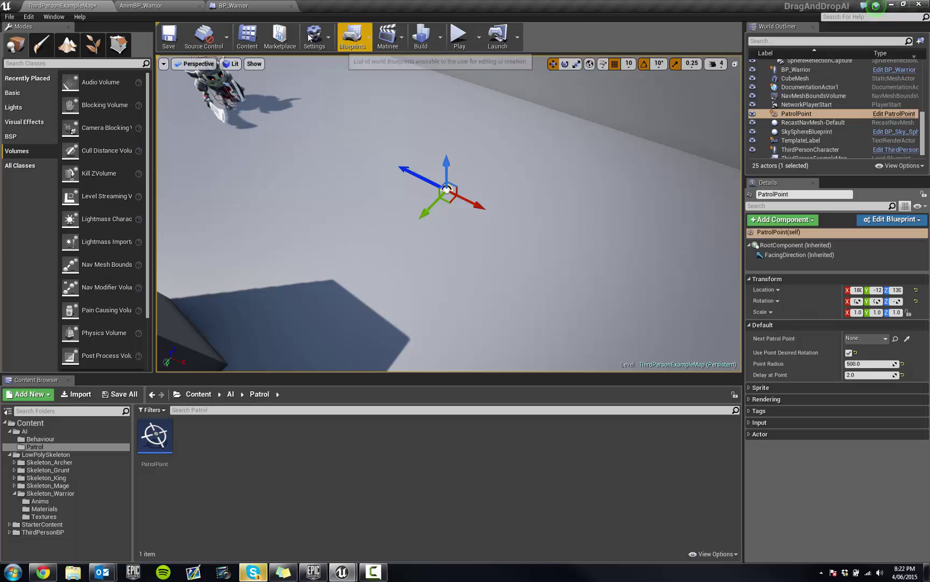
{"action": "left_click", "coordinate": [168, 37]}
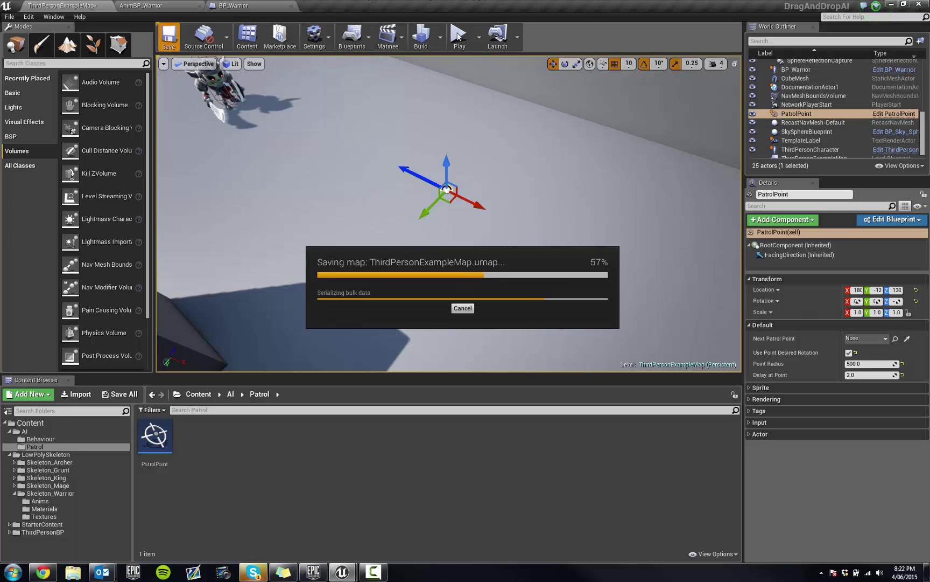
Play the level and run up the stairs onto the blocks to watch the warrior patrol with the rotated PatrolPoint.
{"action": "left_click", "coordinate": [459, 36]}
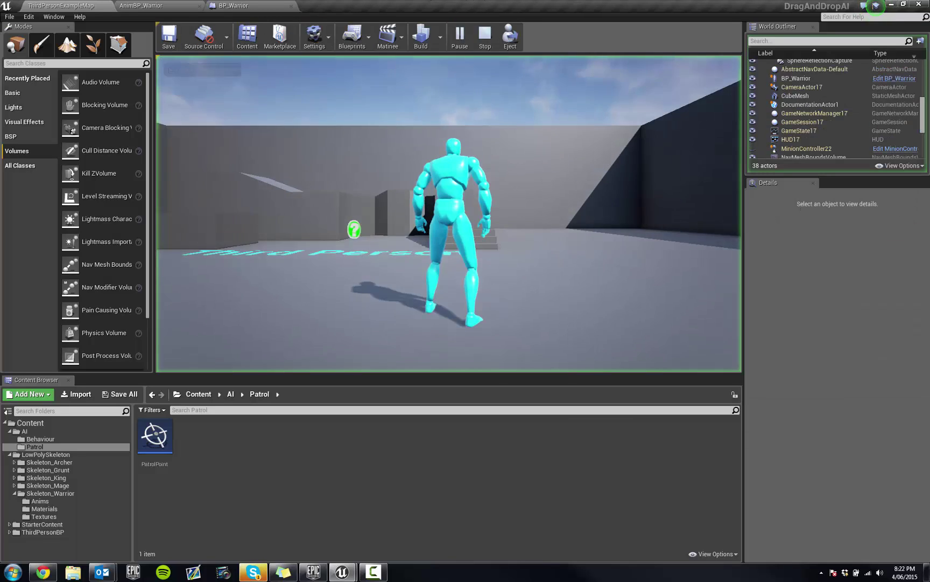
{"action": "key", "text": "w"}
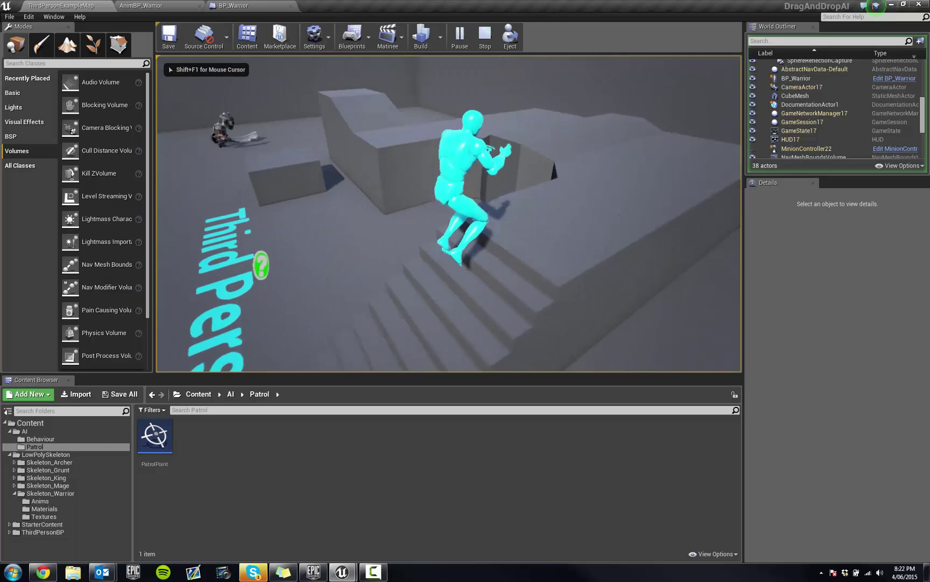
{"action": "key", "text": "w"}
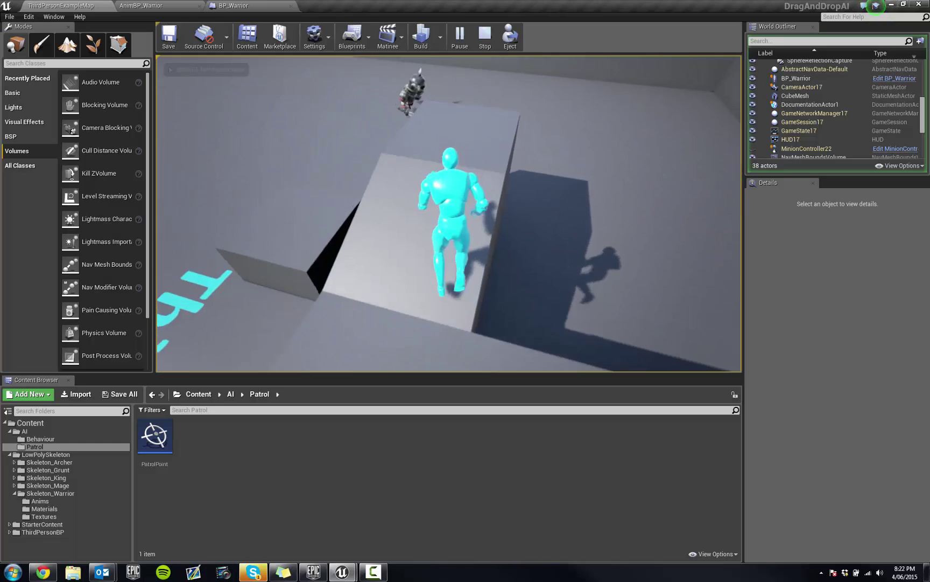